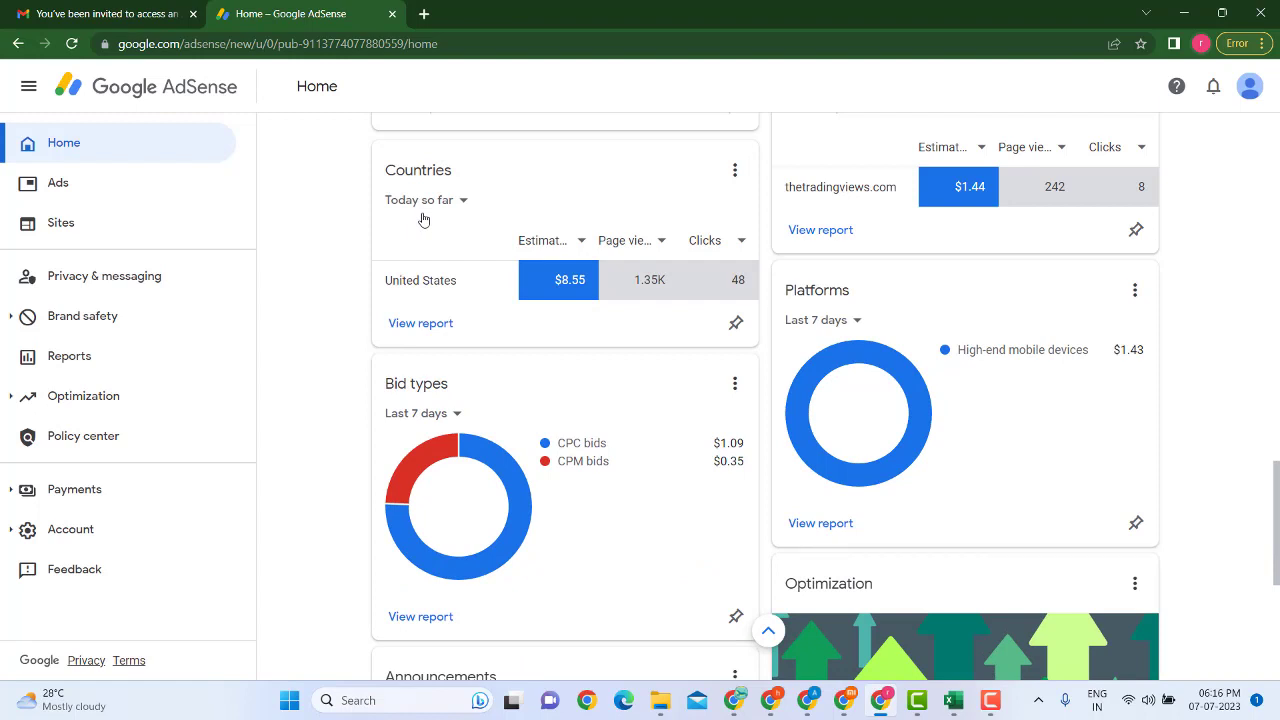
- Switch from the AdSense earnings overview to the Semrush browser window and open the Keyword Magic Tool
scroll(423, 219, up, 2)
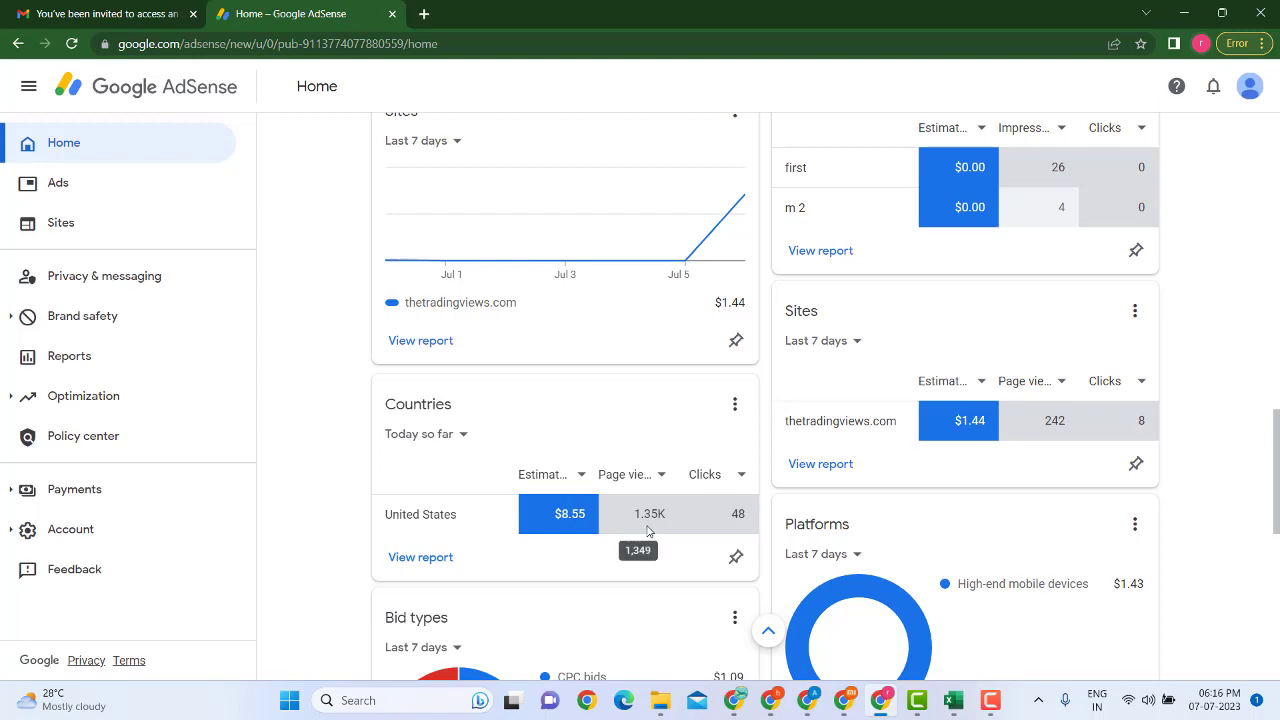
scroll(883, 434, up, 10)
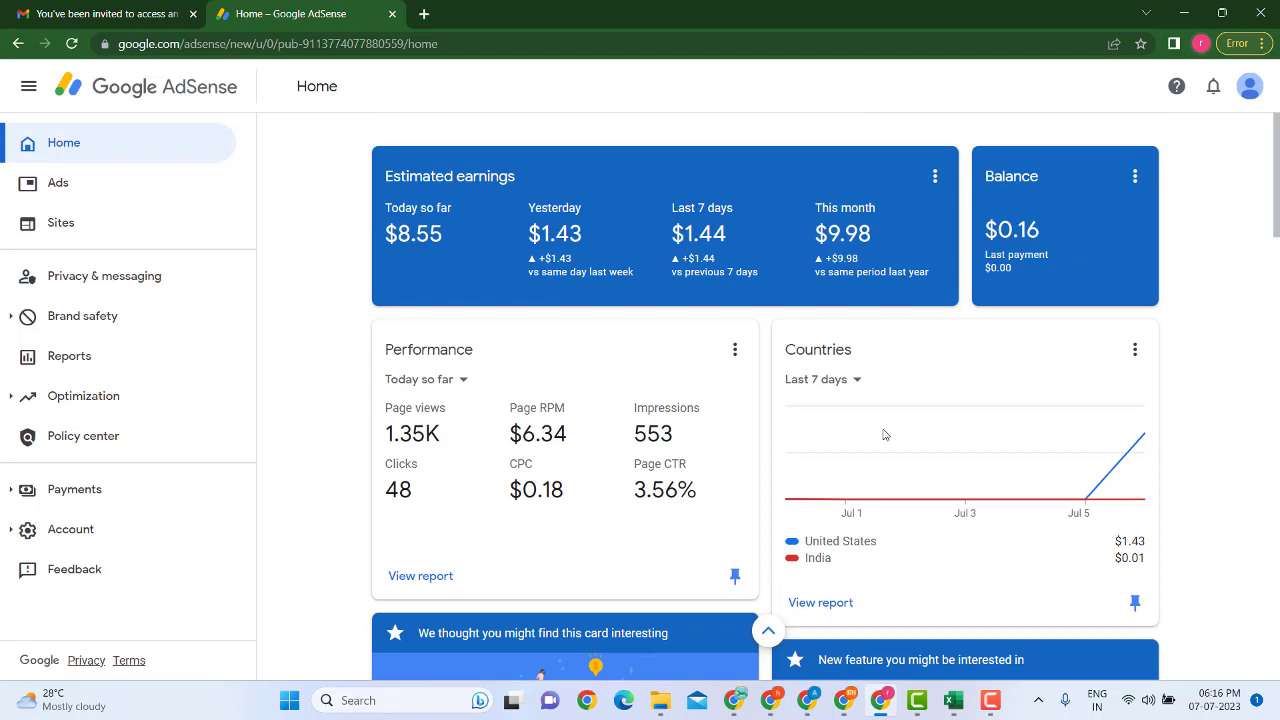
click(735, 703)
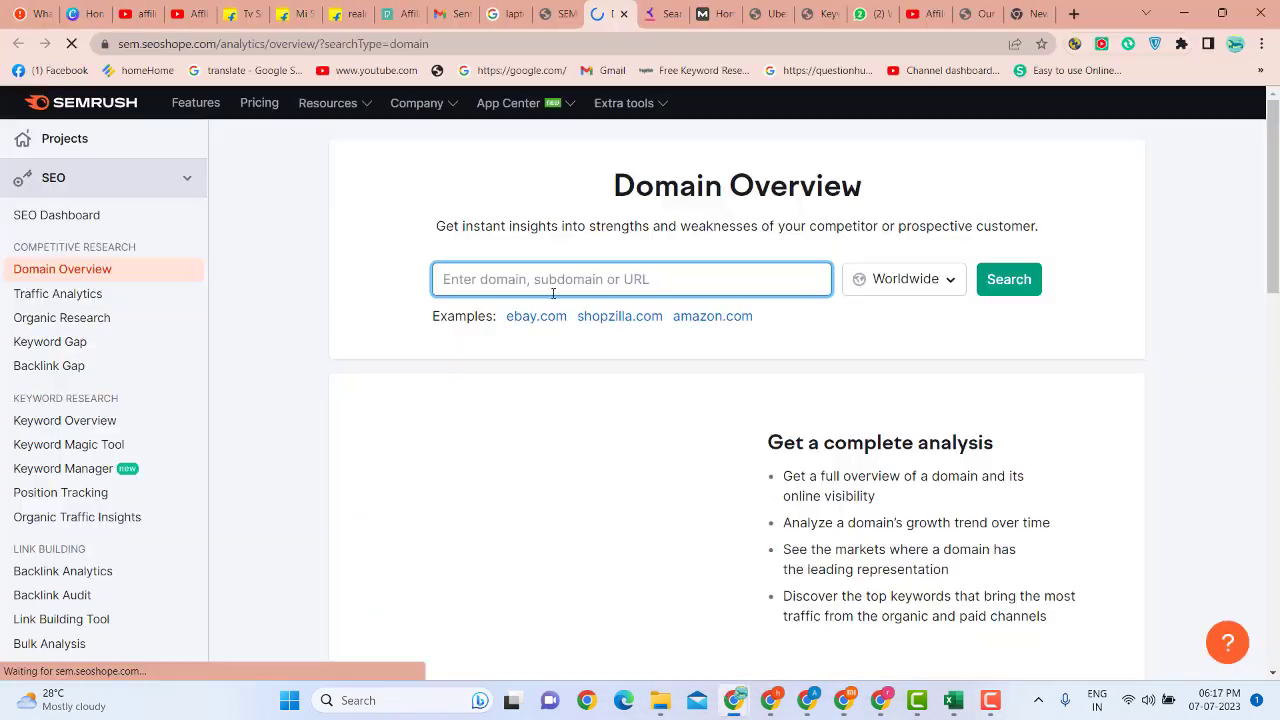
click(665, 625)
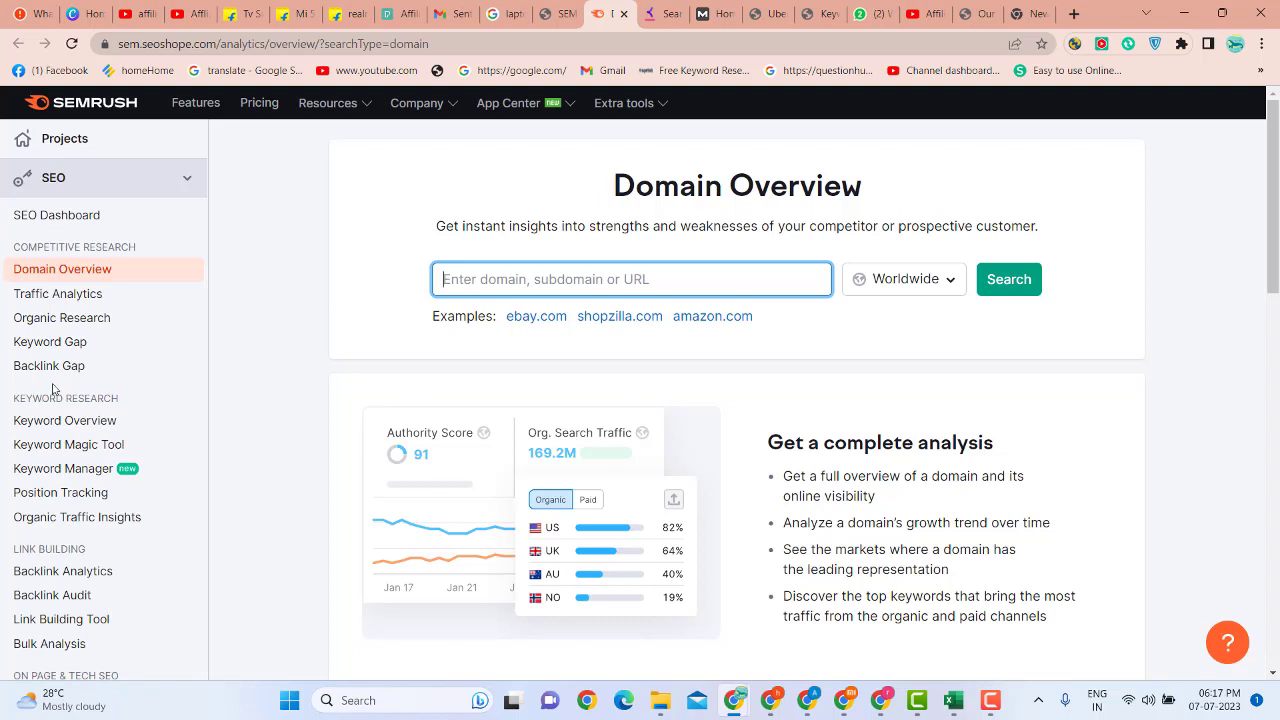
click(87, 452)
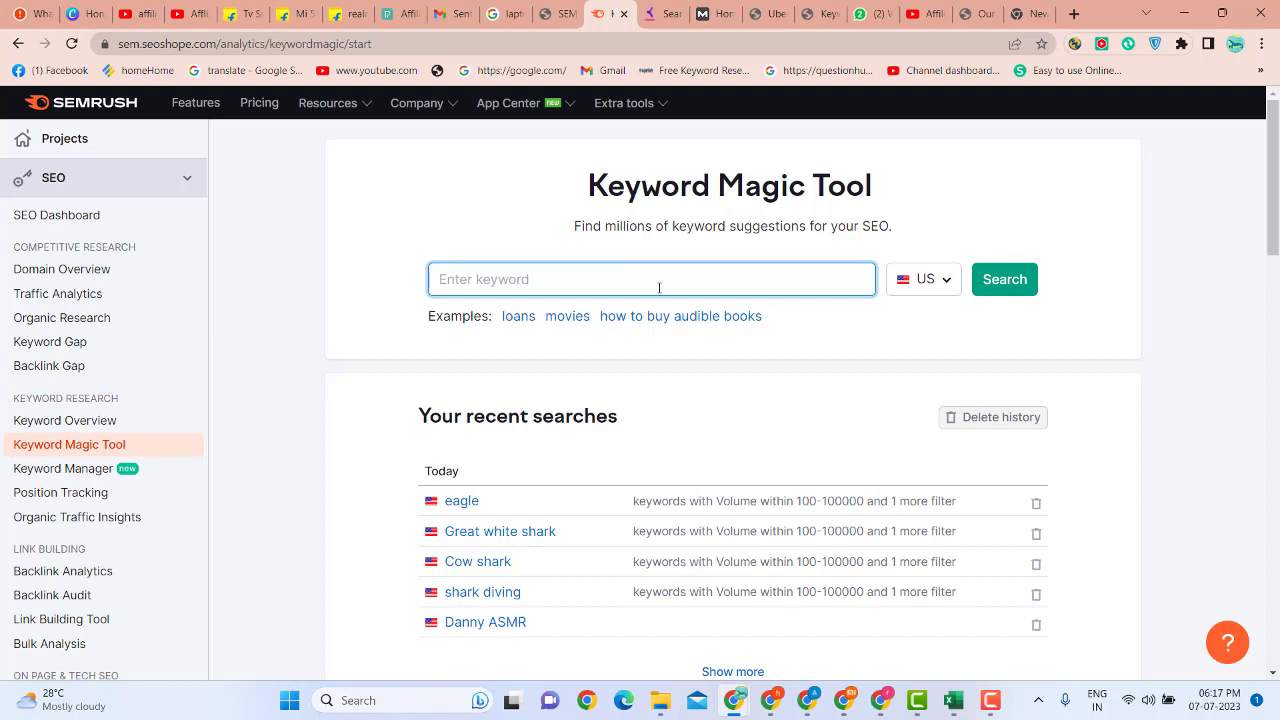
- Search the Keyword Magic Tool for "loan" in the US database
text(load)
key(BackSpace)
key(BackSpace)
key(BackSpace)
key(BackSpace)
text(loan)
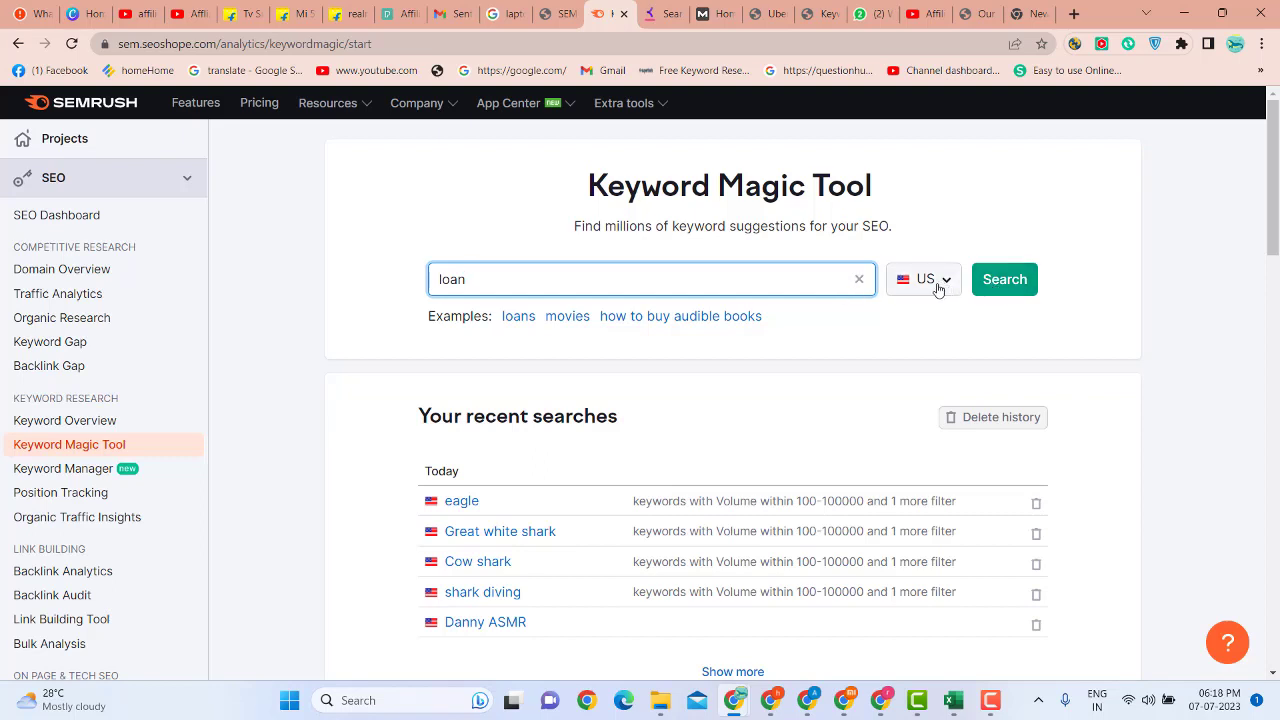
click(1014, 286)
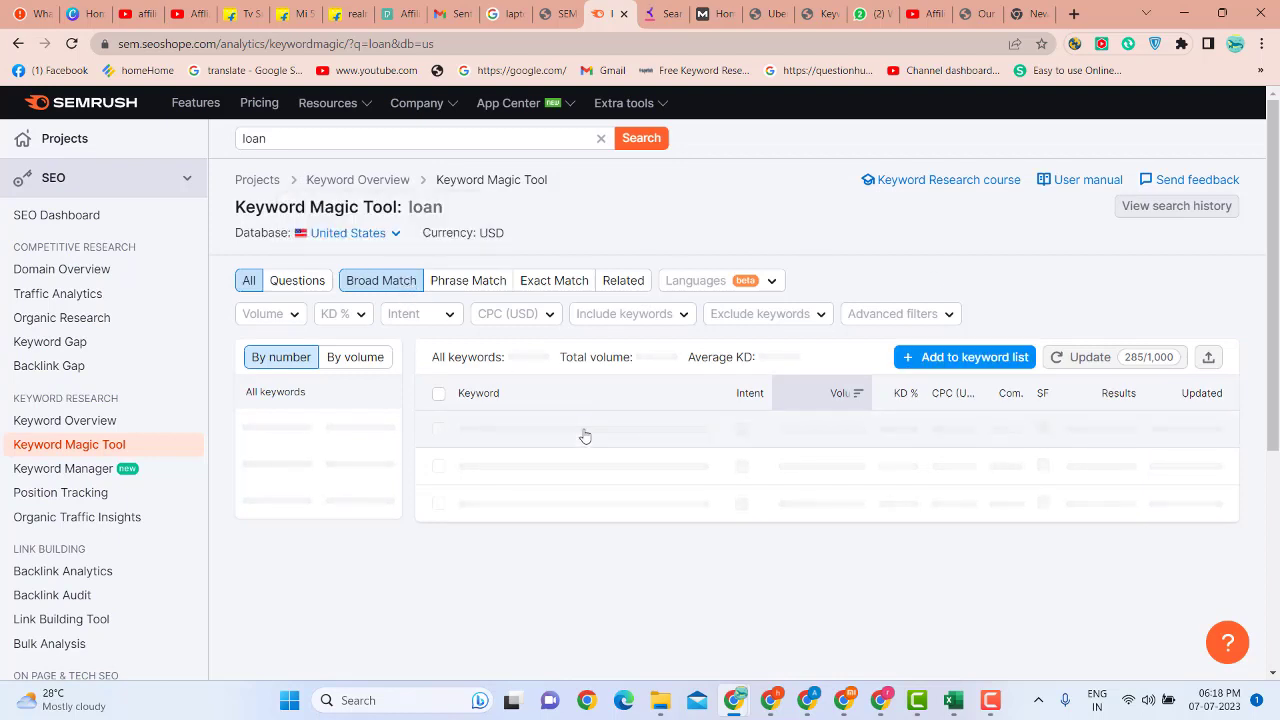
- Look through the loan keywords and filter them to the Very easy keyword difficulty range of 0–14%
scroll(585, 436, down, 2)
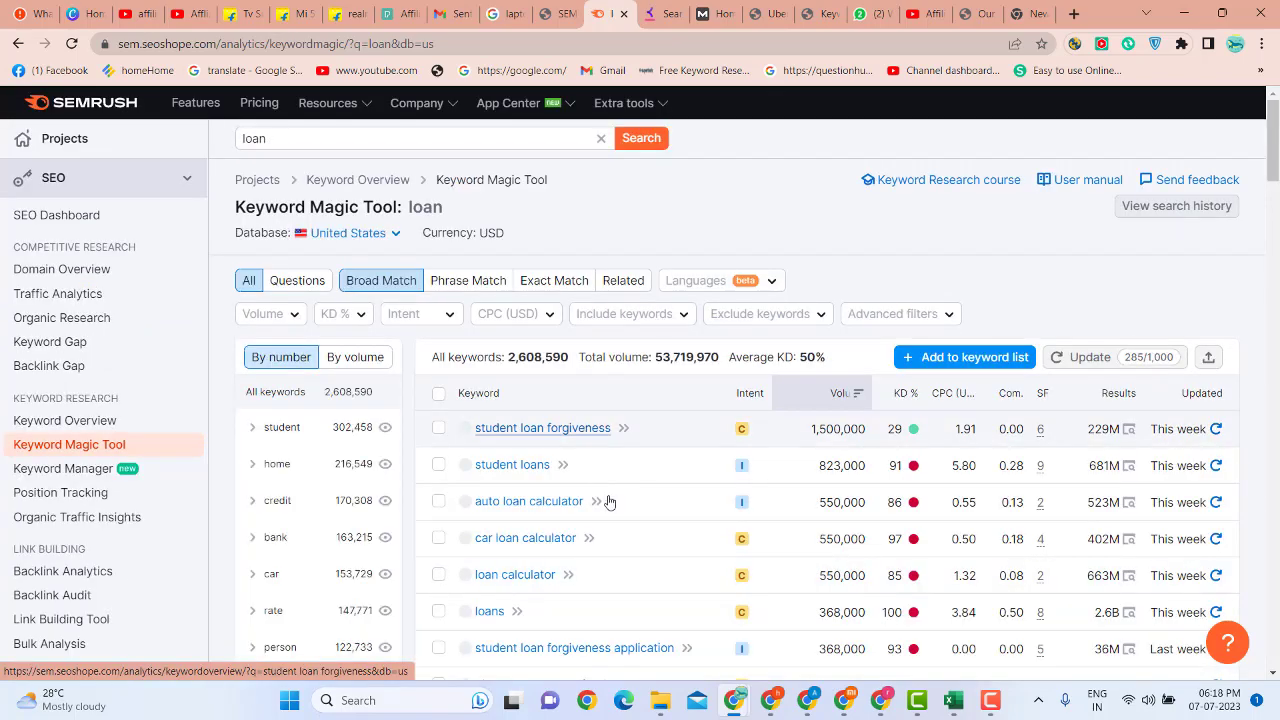
scroll(608, 492, down, 3)
scroll(610, 505, down, 15)
scroll(610, 505, up, 20)
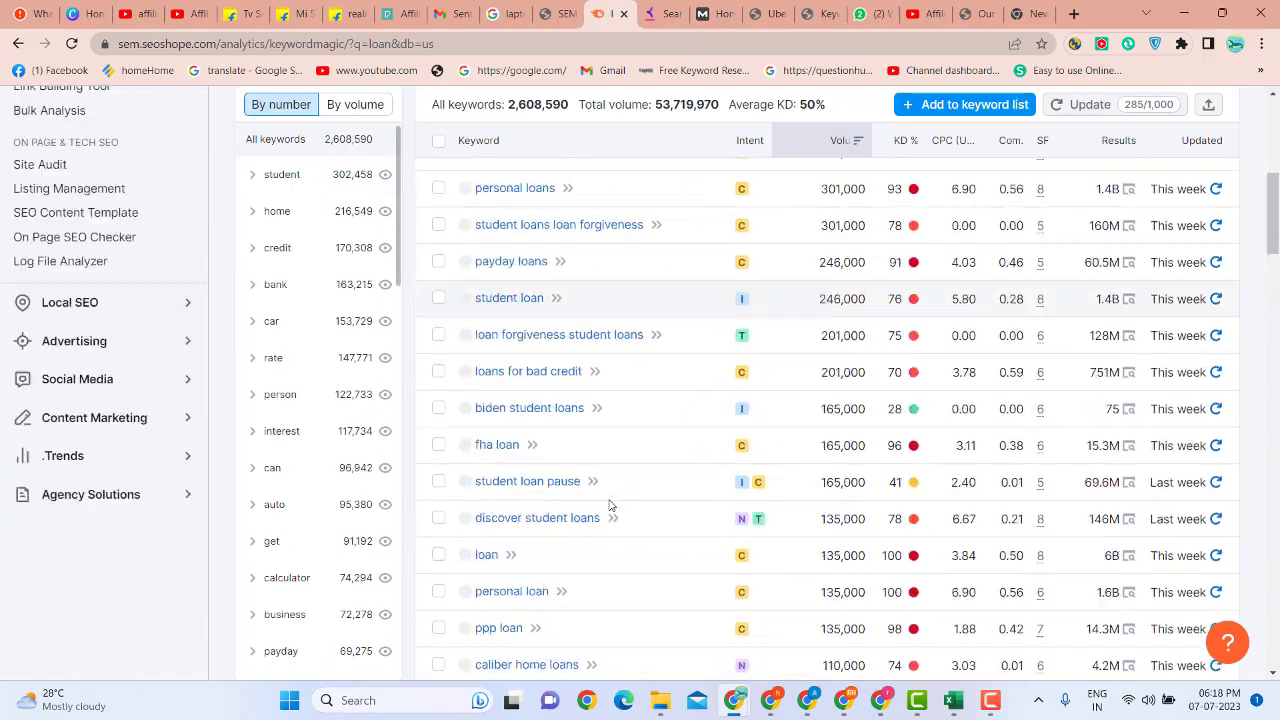
scroll(600, 540, down, 15)
scroll(585, 572, up, 8)
scroll(585, 572, up, 8)
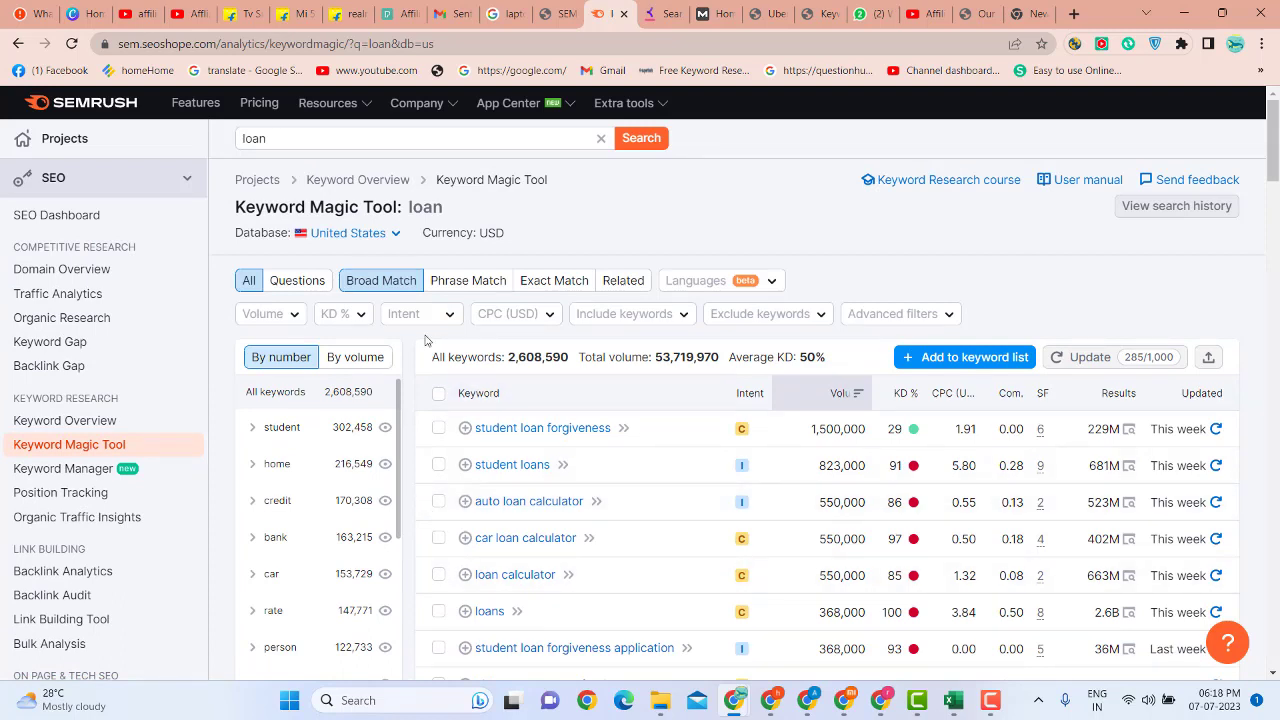
click(342, 316)
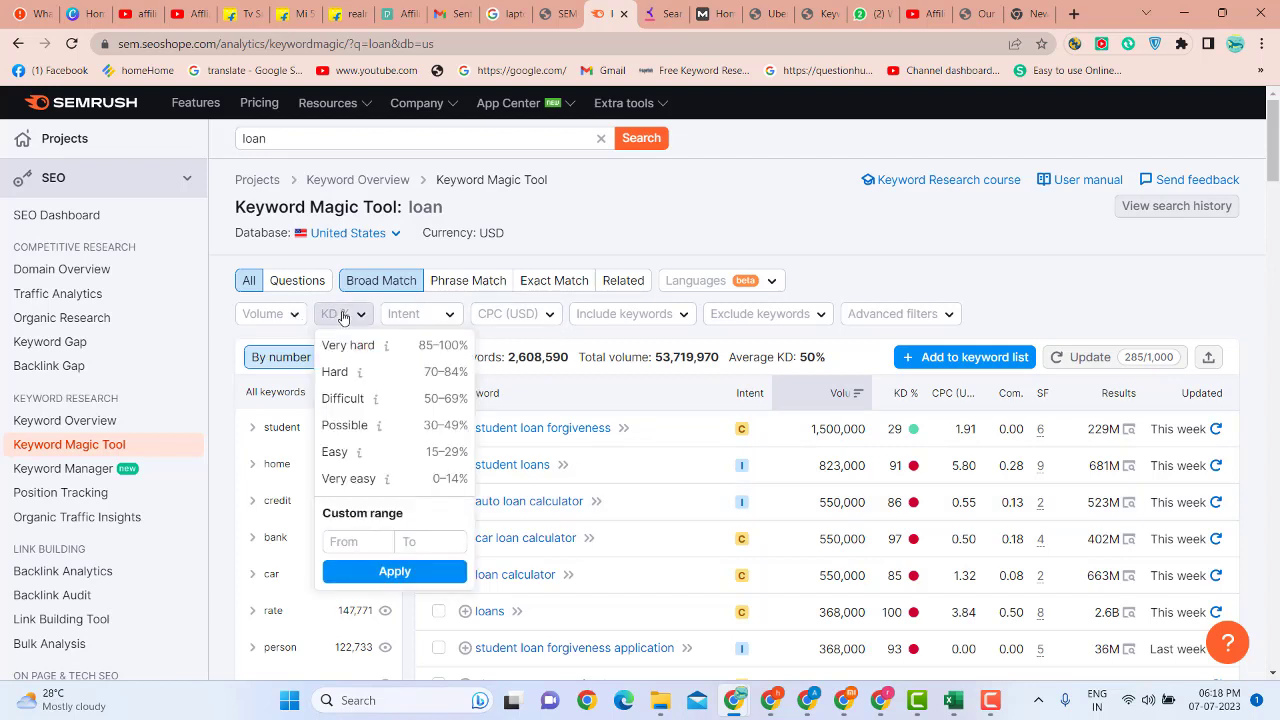
click(349, 479)
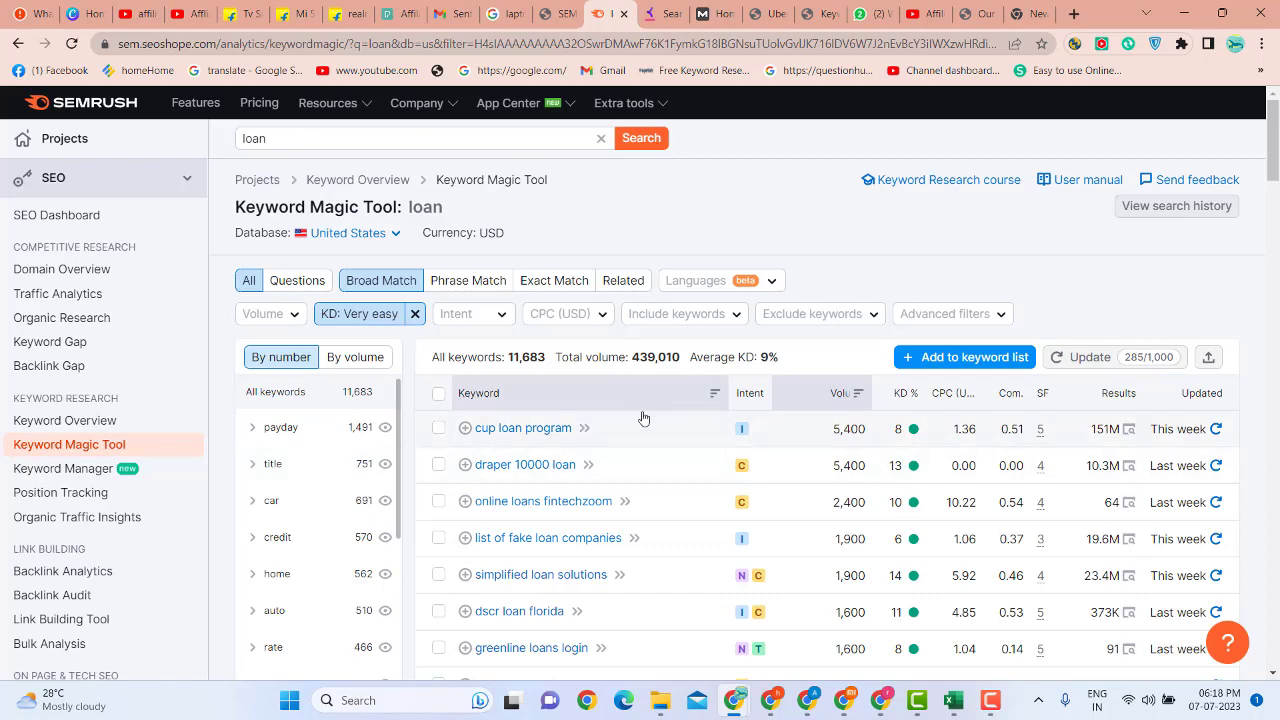
- Examine the search intent, volume and keyword difficulty of the very easy loan keywords
scroll(570, 591, down, 10)
scroll(567, 591, up, 10)
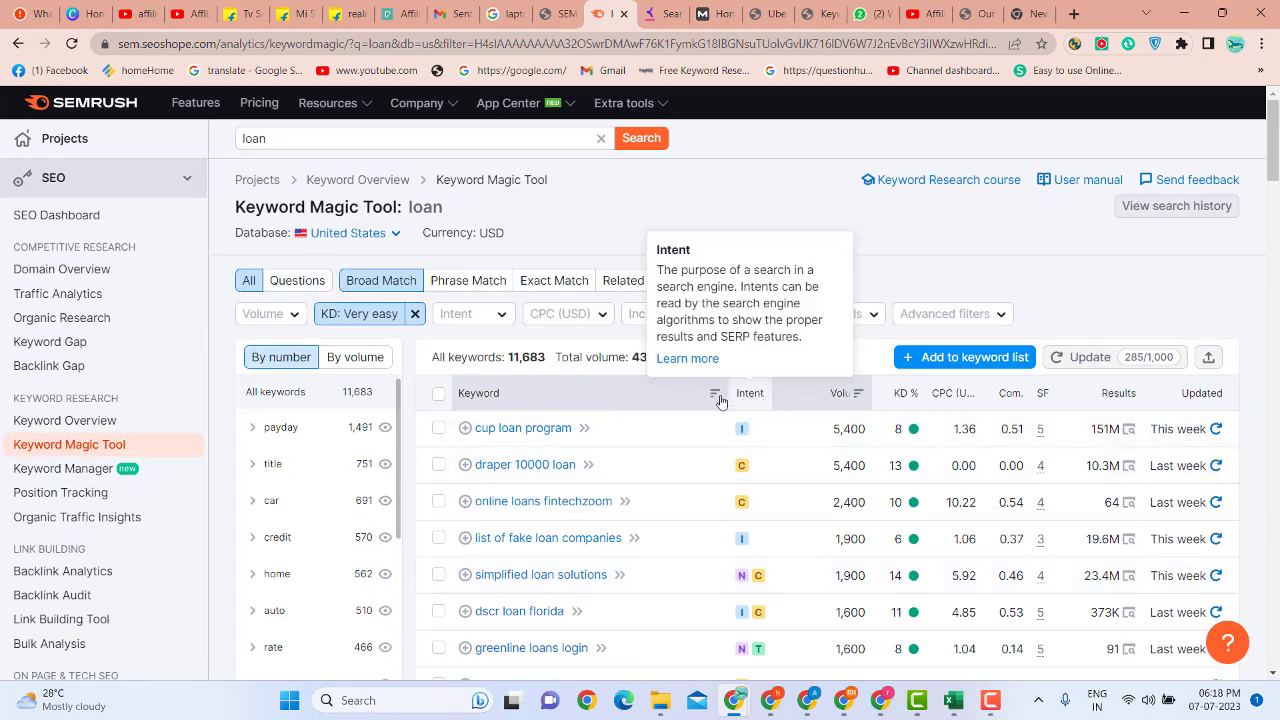
mouse_move(742, 438)
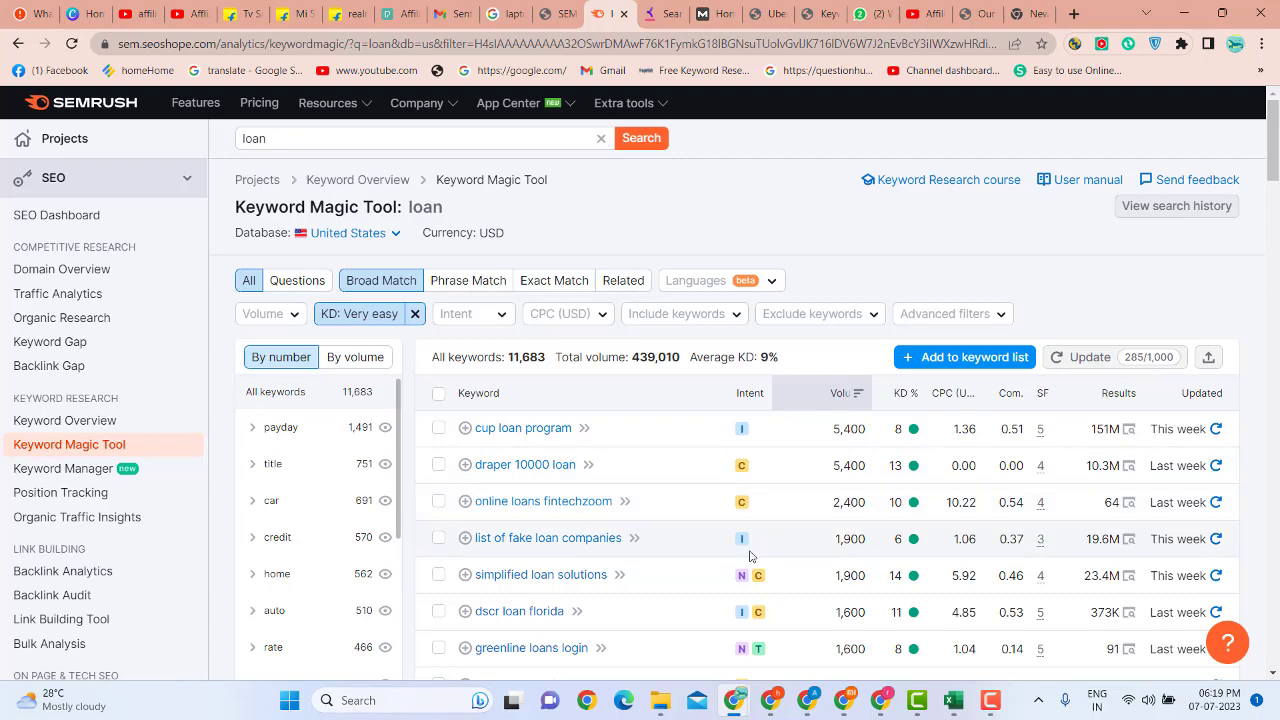
scroll(750, 556, down, 1)
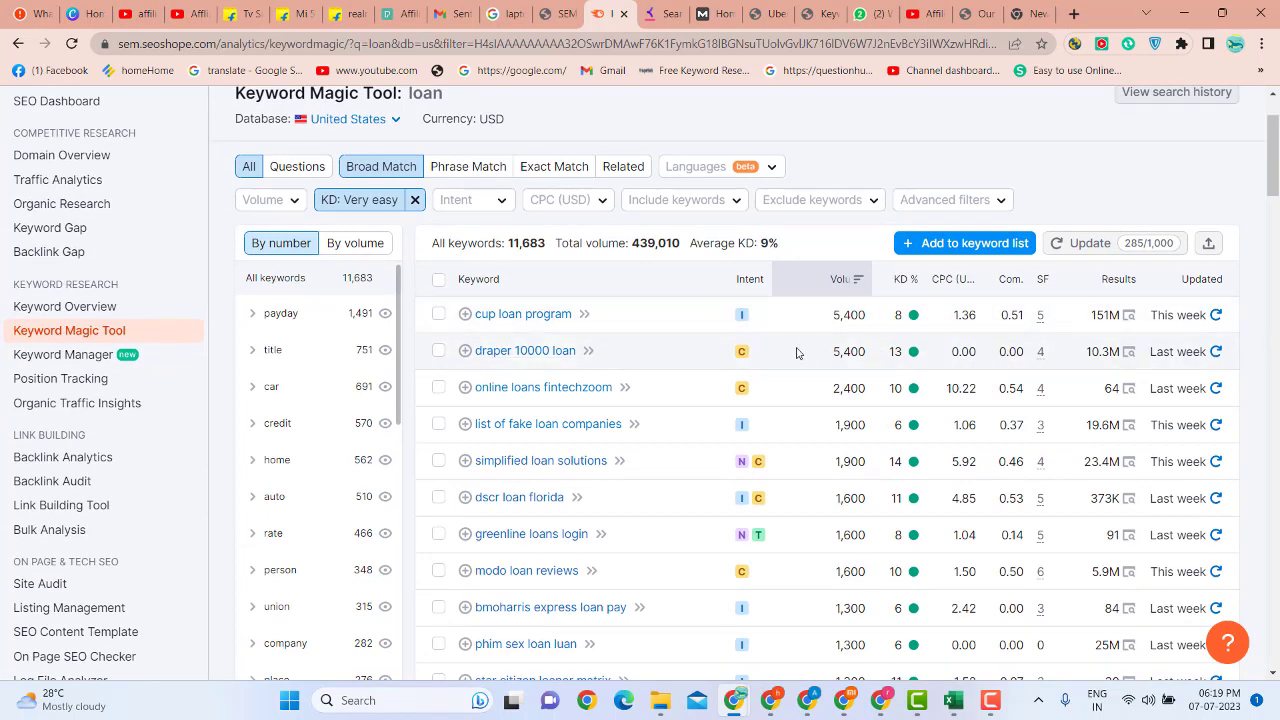
mouse_move(741, 358)
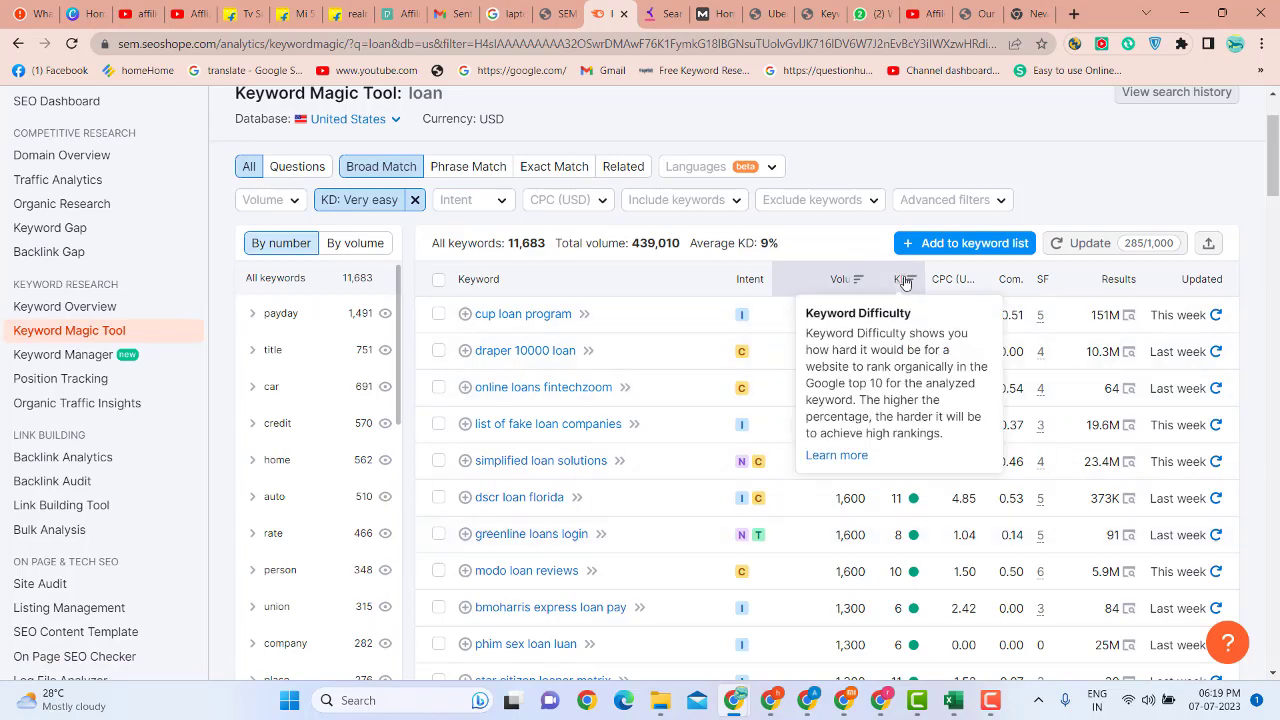
scroll(895, 490, down, 3)
scroll(893, 489, down, 15)
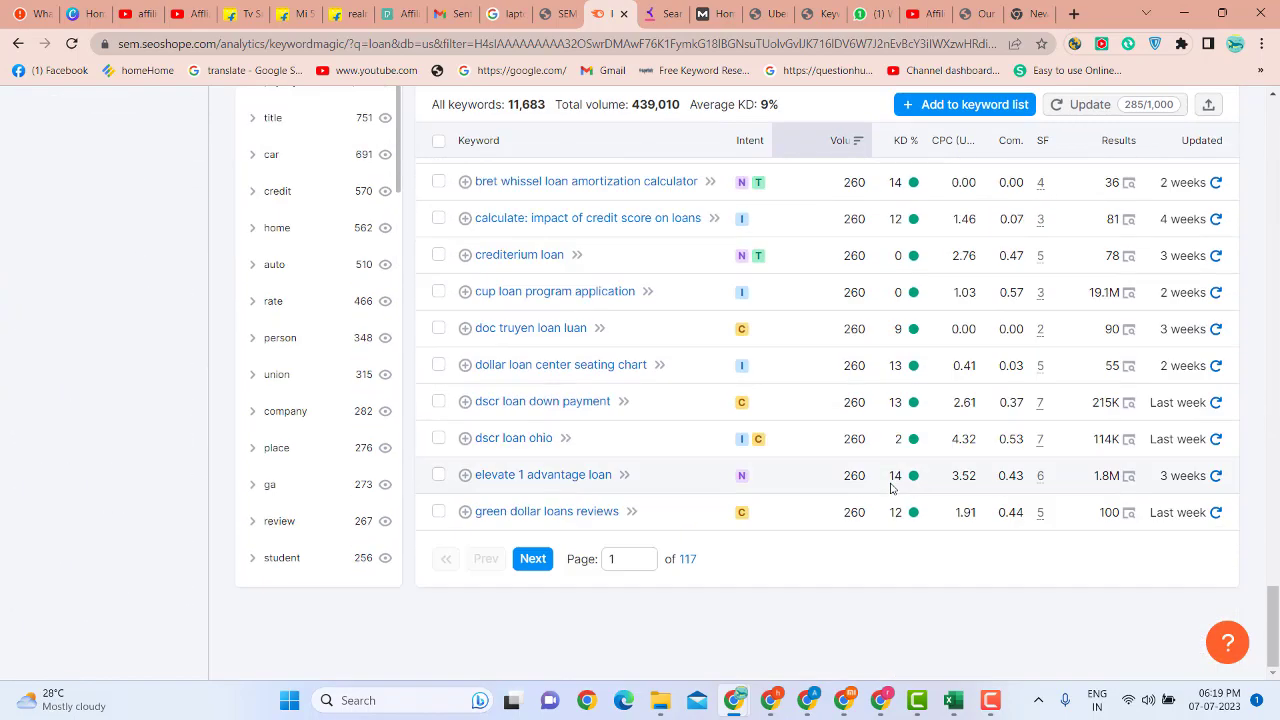
scroll(890, 487, up, 1)
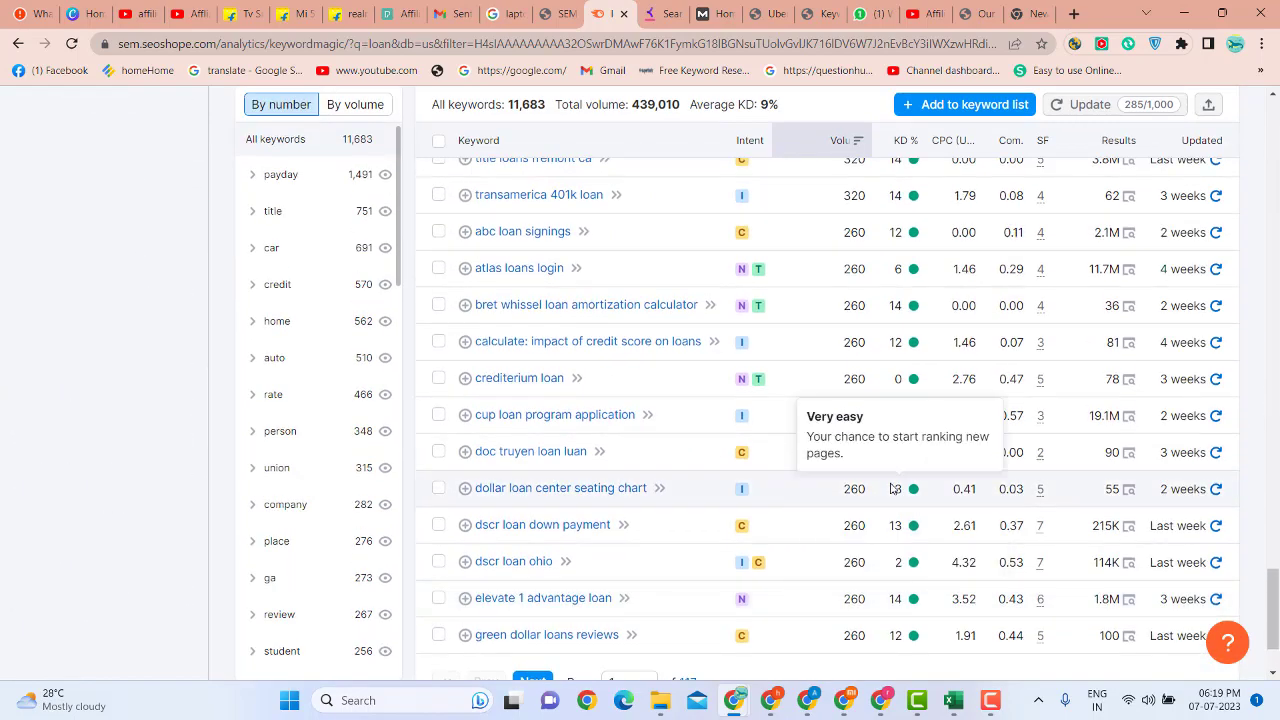
scroll(890, 487, up, 15)
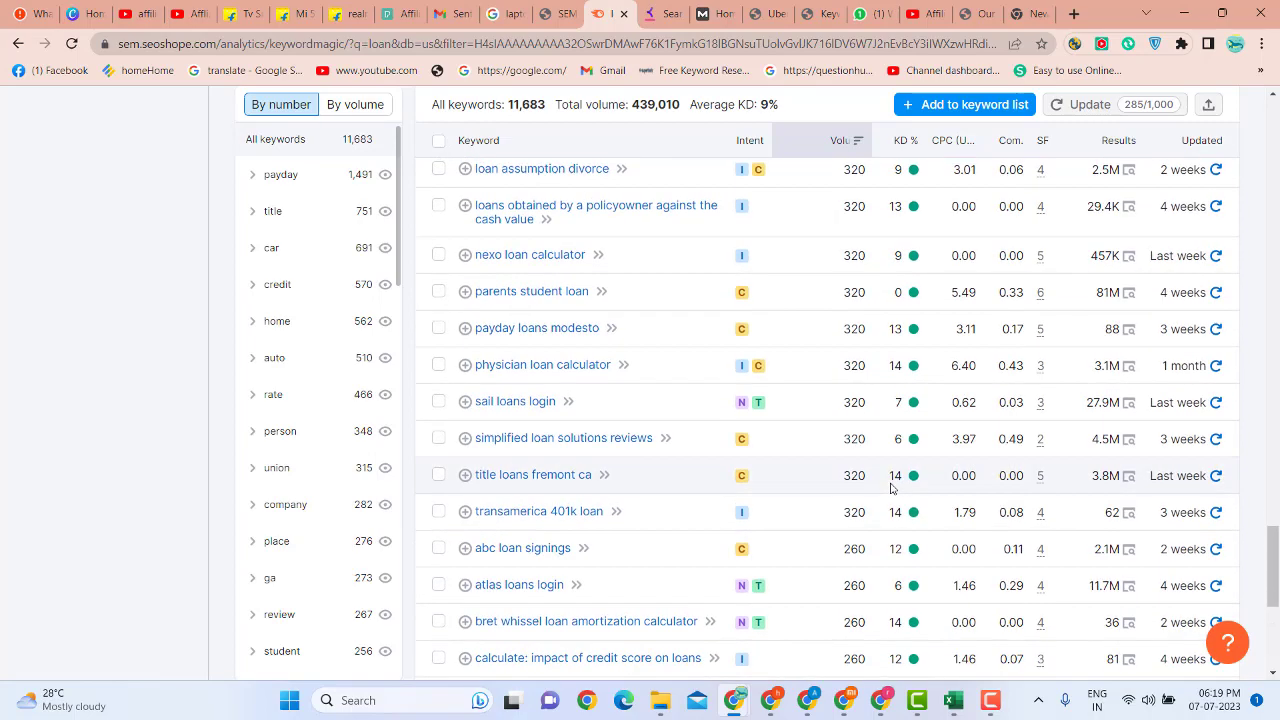
scroll(890, 487, up, 10)
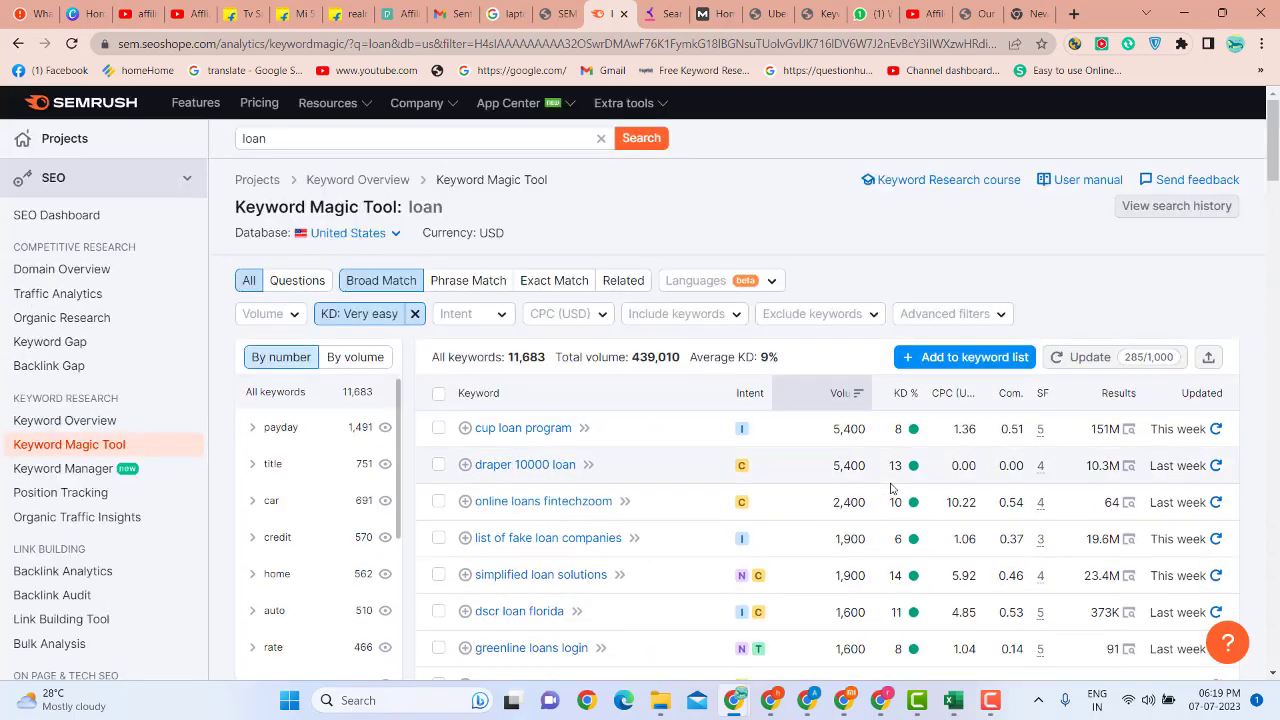
mouse_move(910, 440)
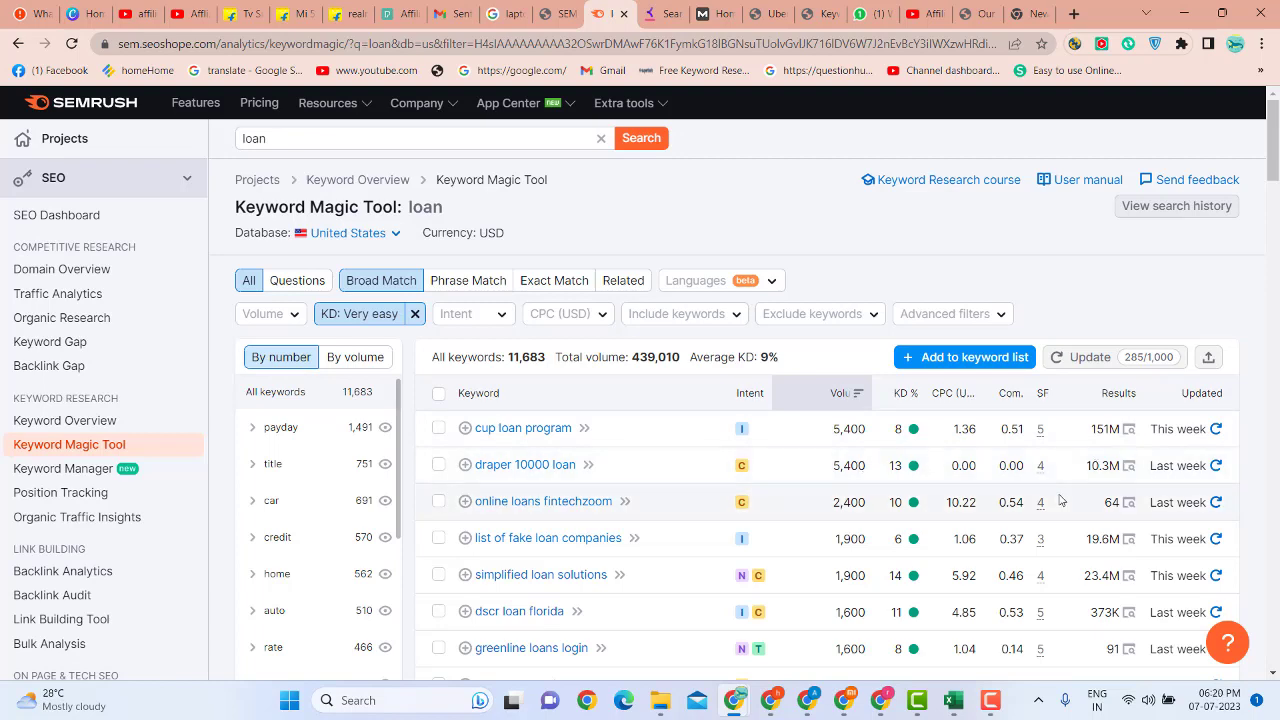
- Refresh the metrics of the keyword "online loans fintechzoom", compare its results count with other keywords, and add it to the keyword list
scroll(1062, 498, down, 1)
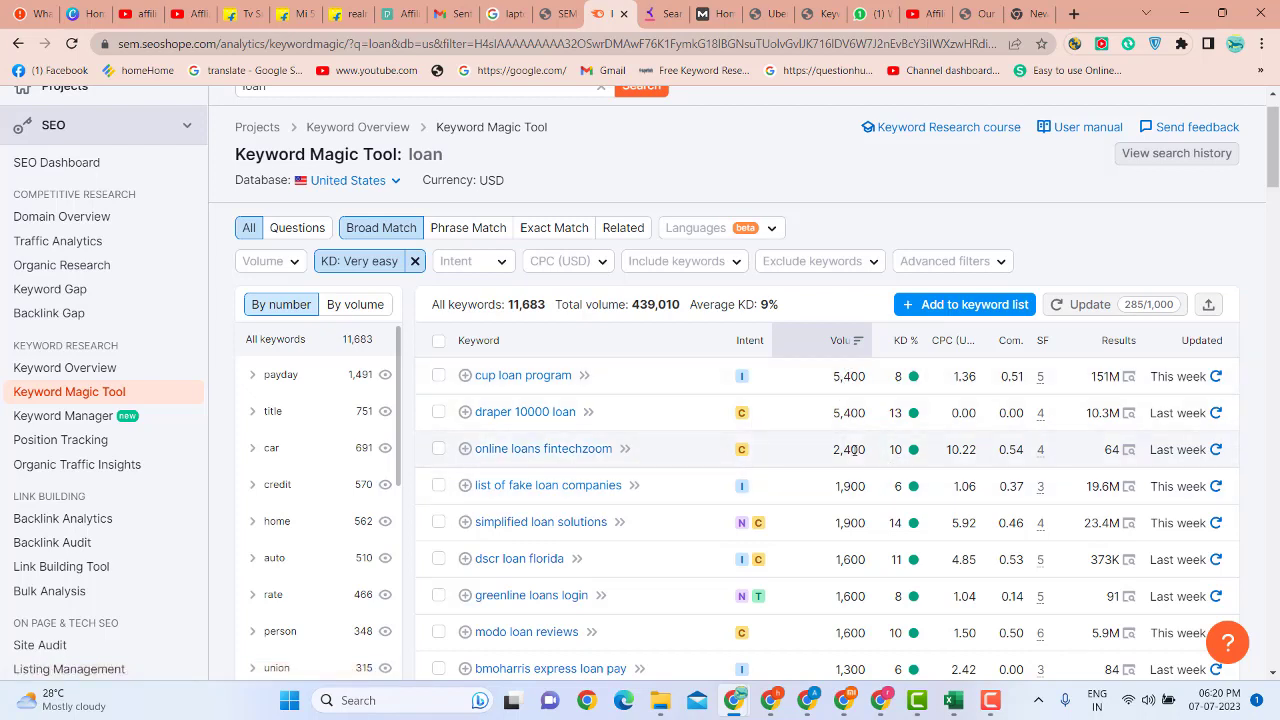
click(1215, 451)
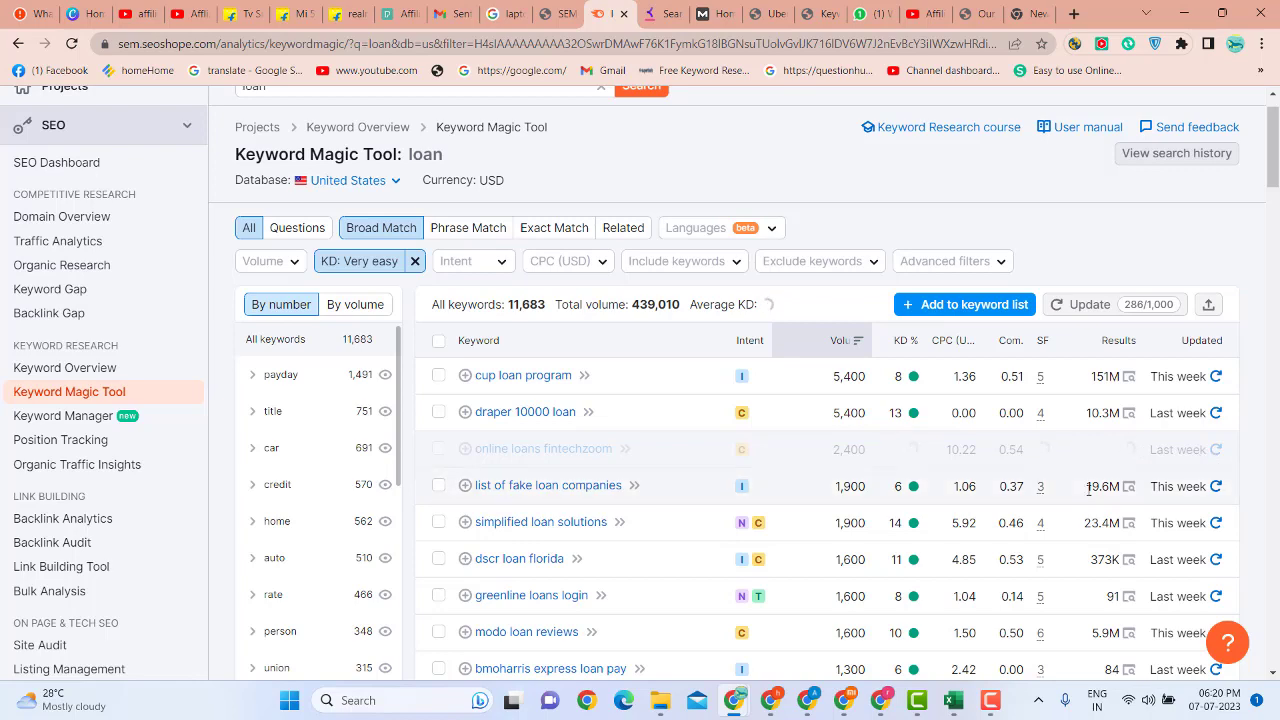
scroll(1100, 565, down, 1)
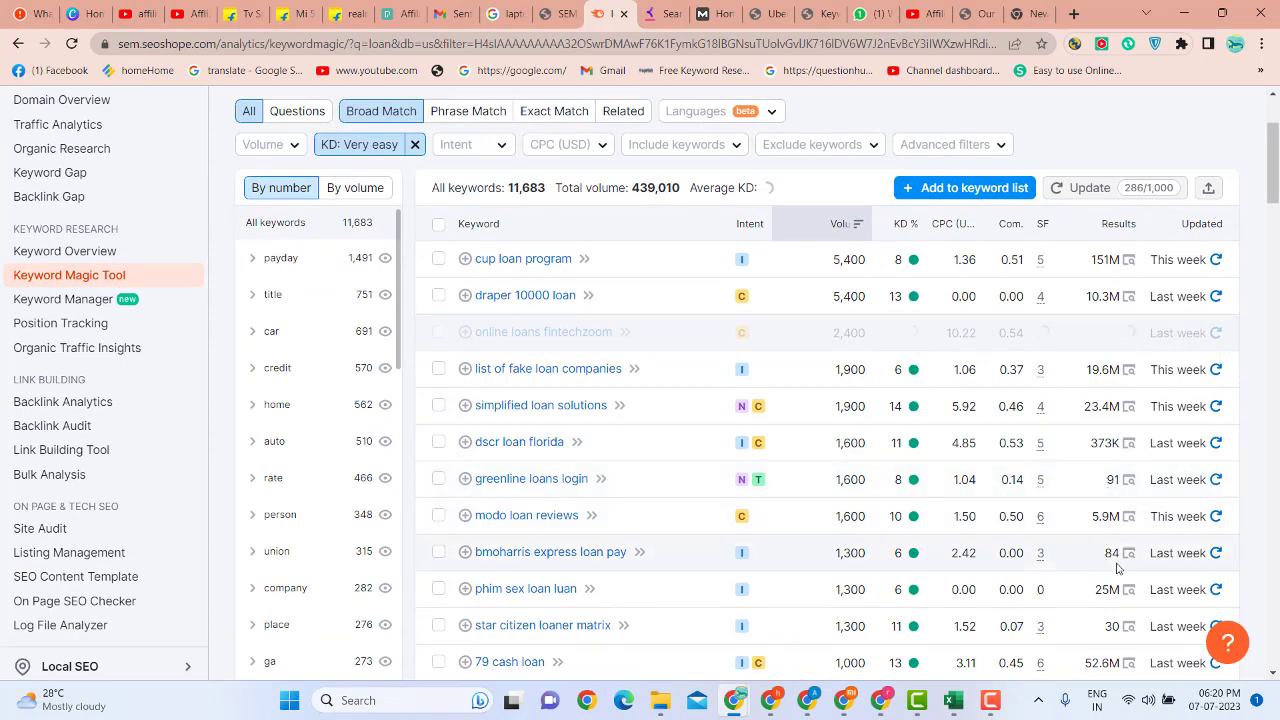
scroll(1100, 578, down, 1)
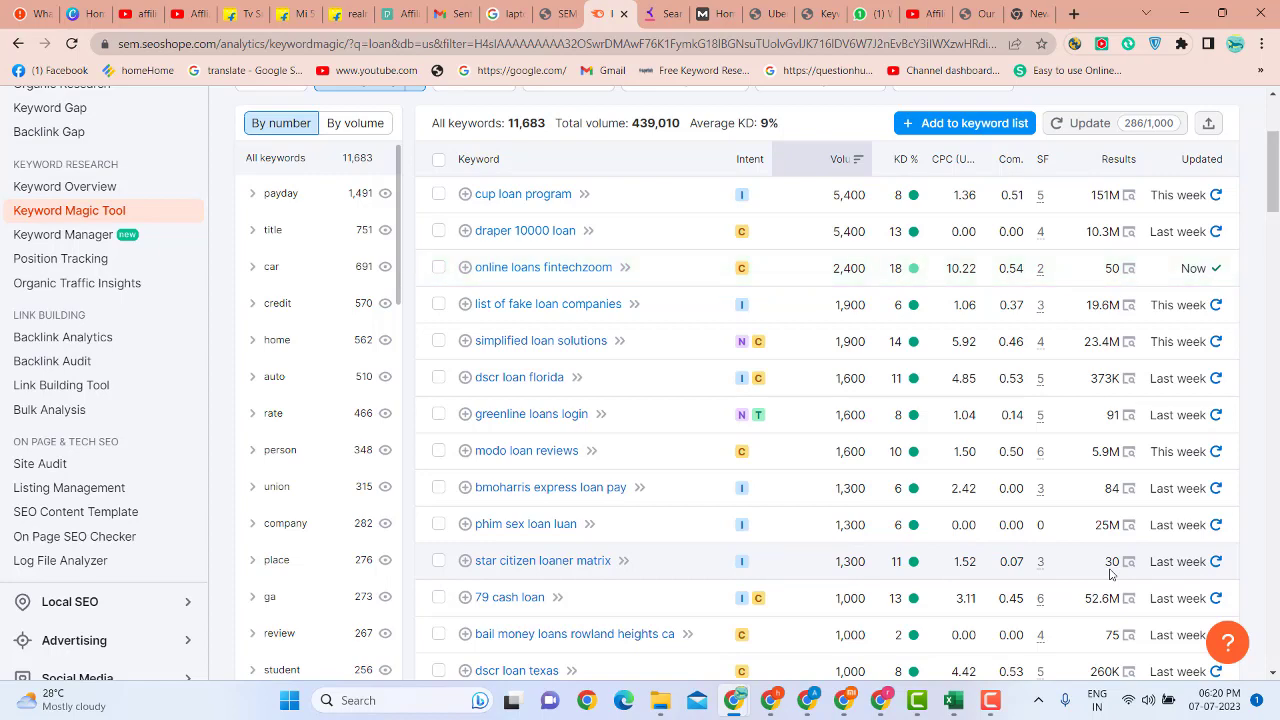
scroll(1130, 570, up, 2)
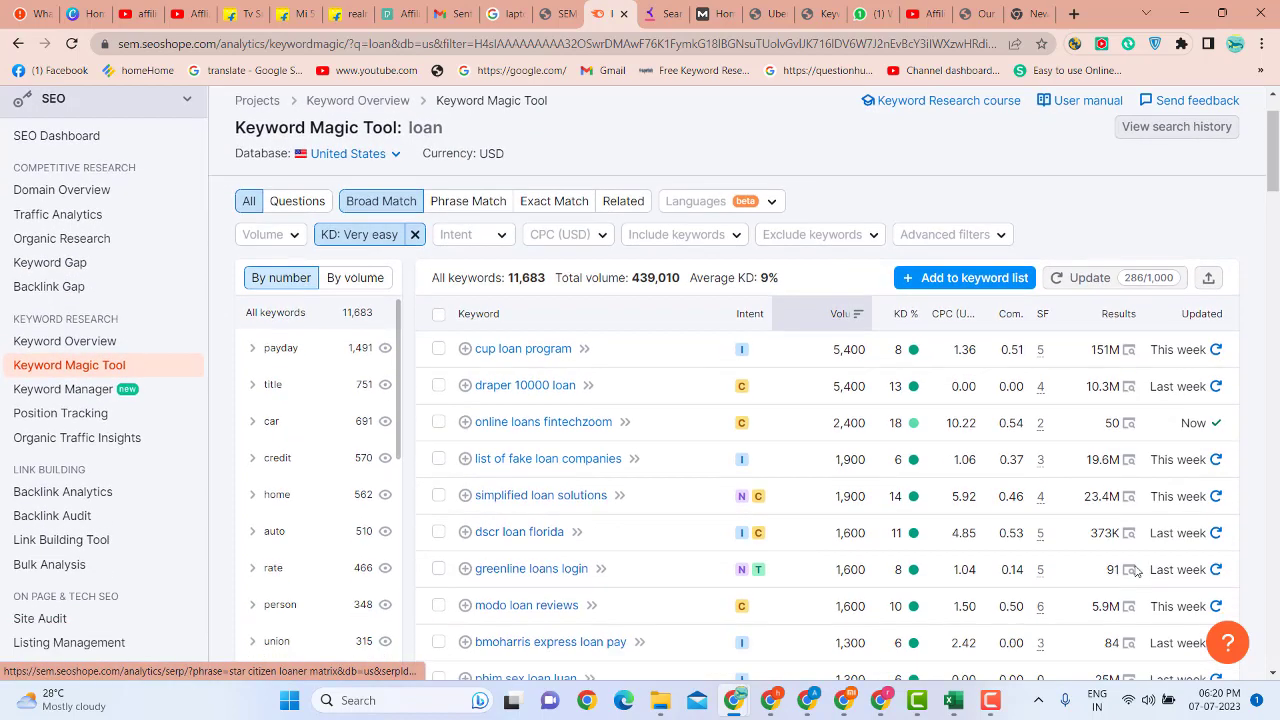
scroll(1135, 570, down, 1)
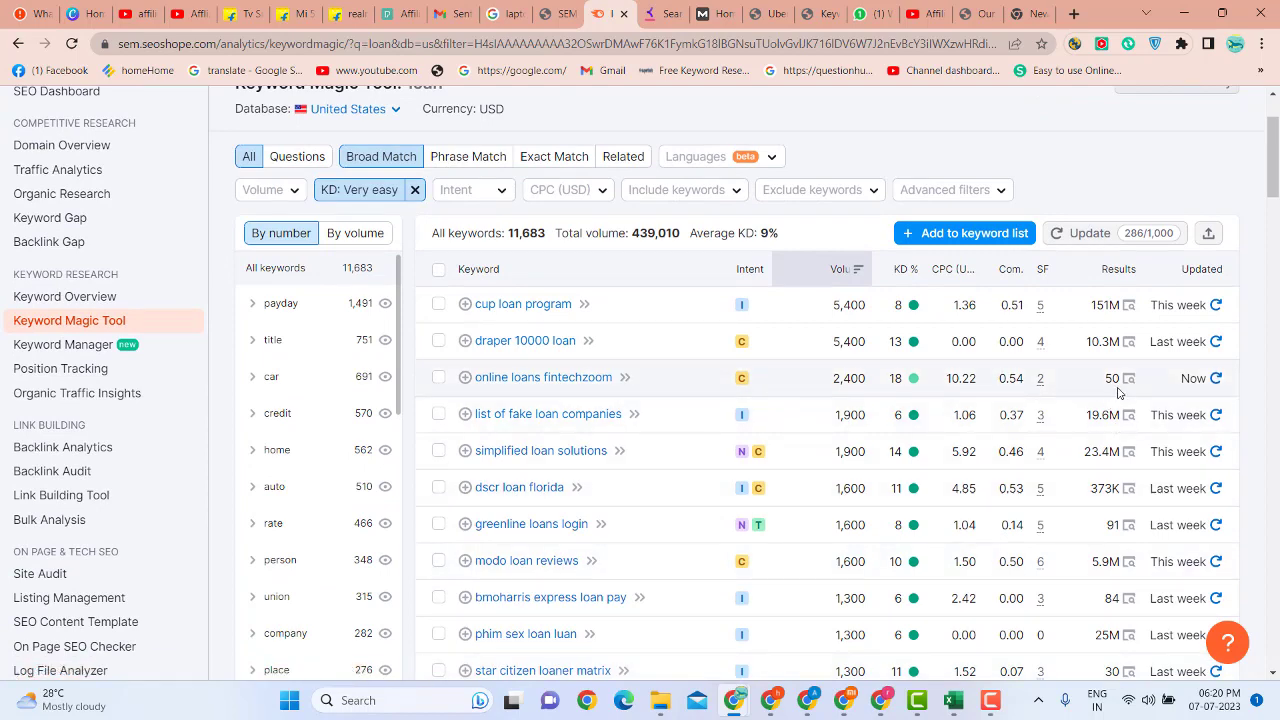
scroll(1118, 393, up, 1)
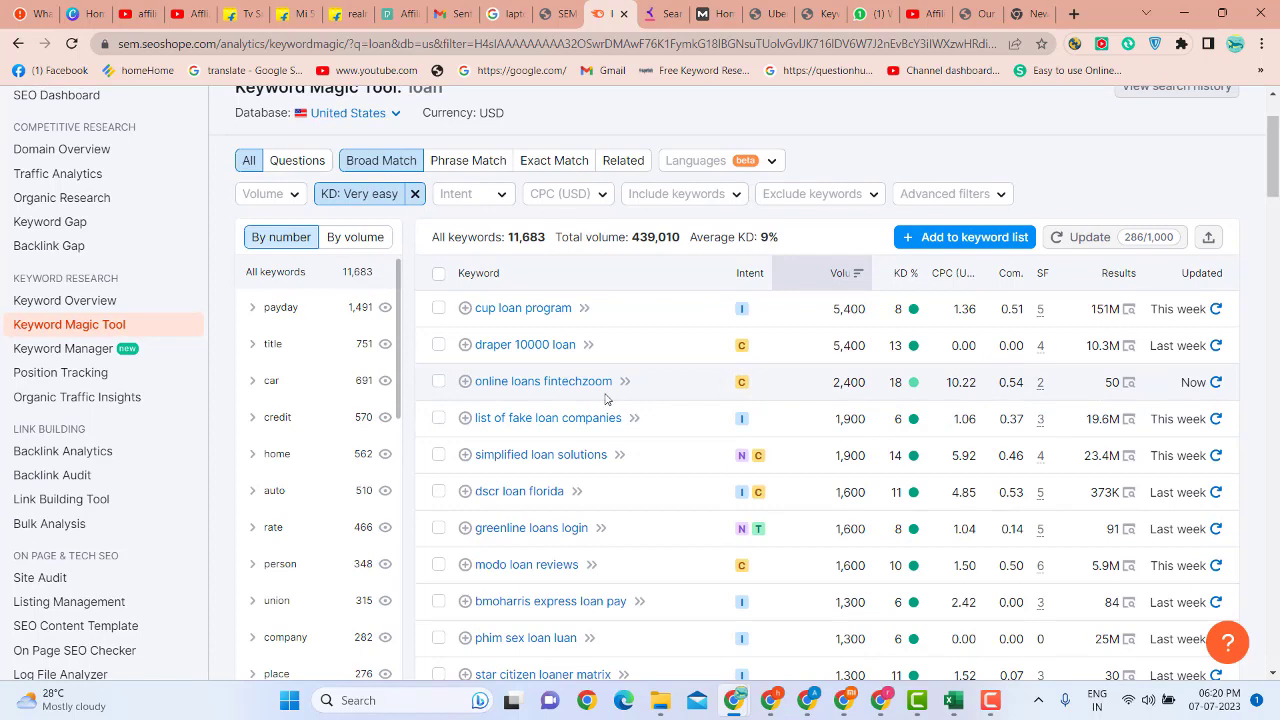
click(465, 382)
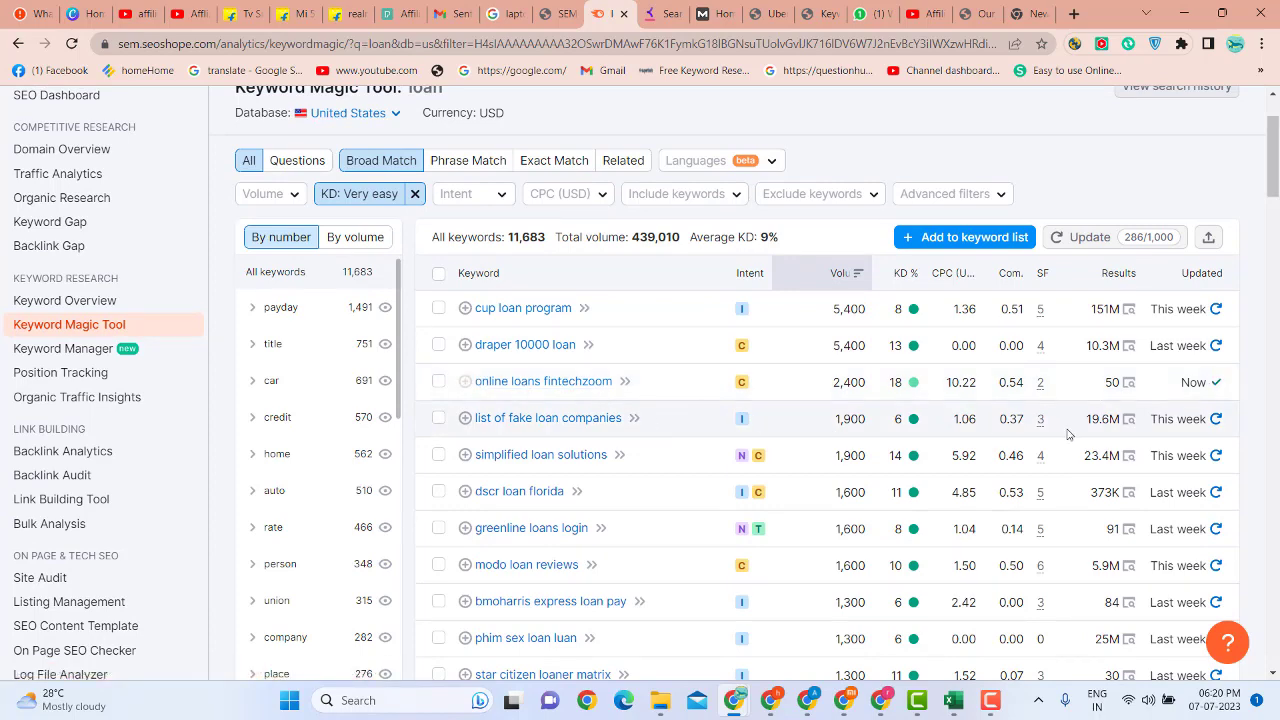
- Find the keyword "star citizen loaner matrix" in the filtered results and copy its text
scroll(1068, 432, down, 1)
scroll(1068, 432, down, 3)
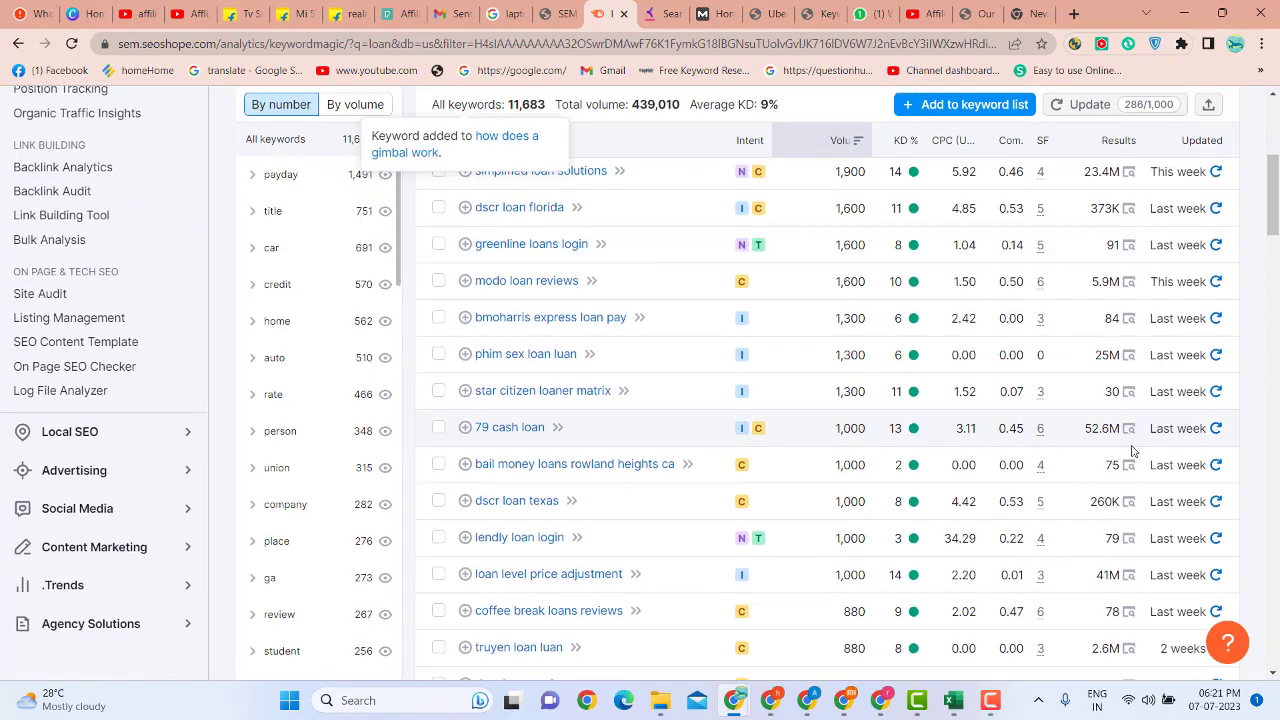
scroll(1110, 495, down, 1)
scroll(1109, 571, up, 2)
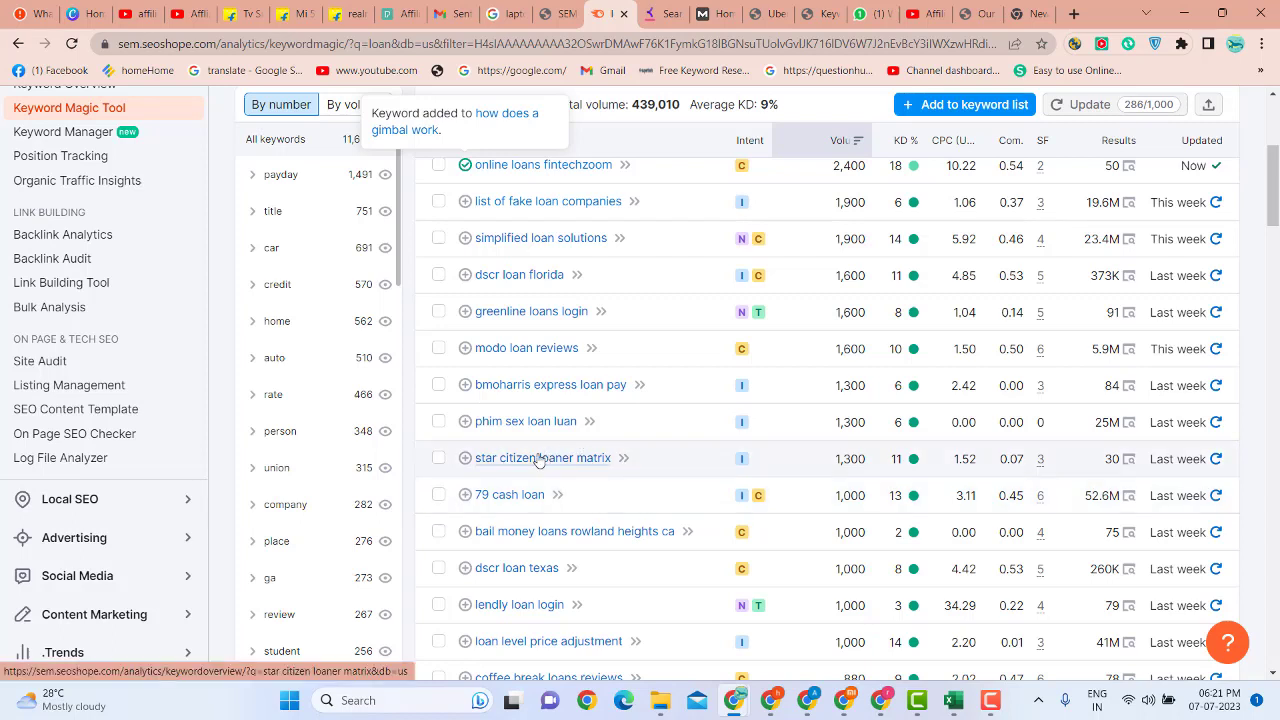
drag(476, 452, 610, 460)
right_click(572, 460)
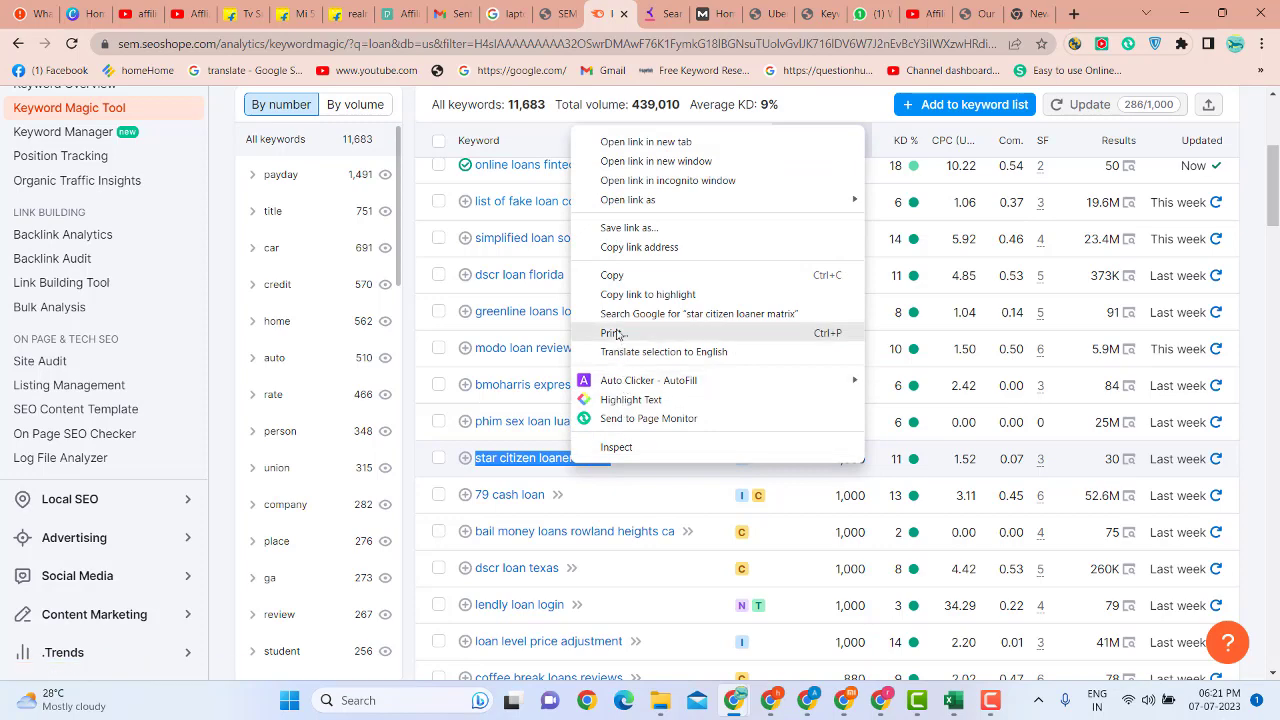
click(612, 275)
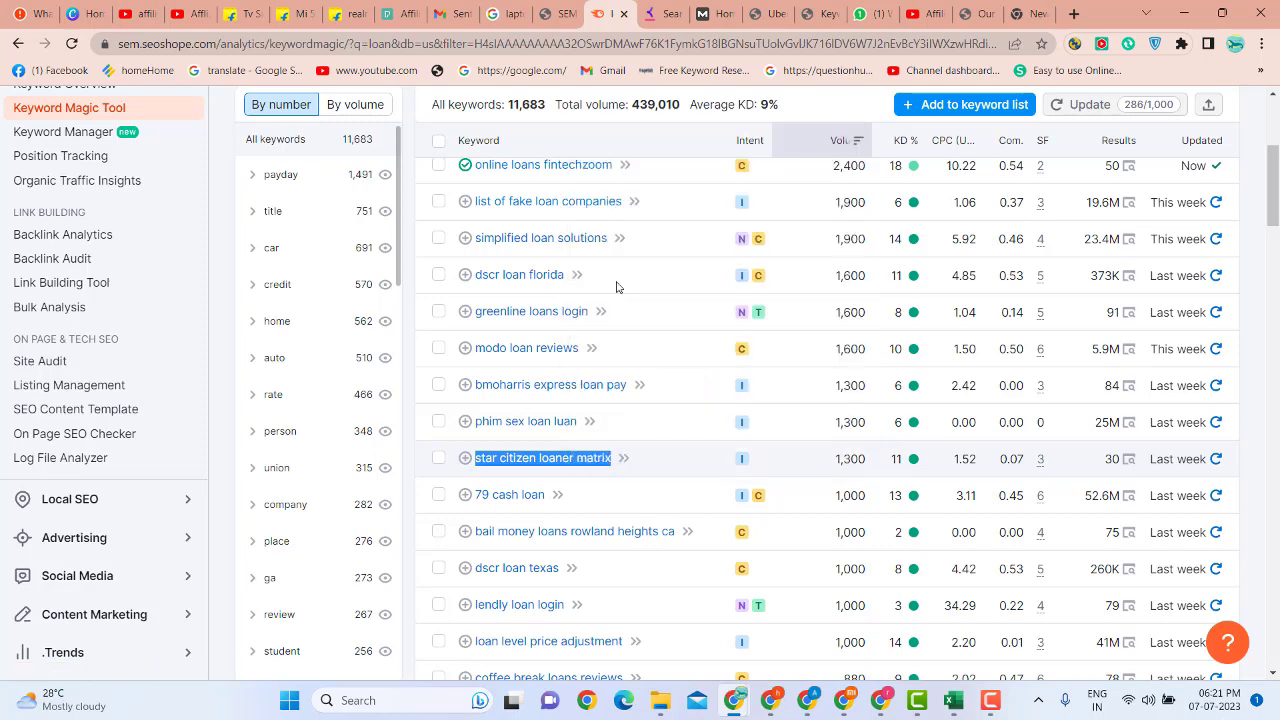
- Search Google for the copied keyword "star citizen loaner matrix" in the open blank tab
click(1031, 16)
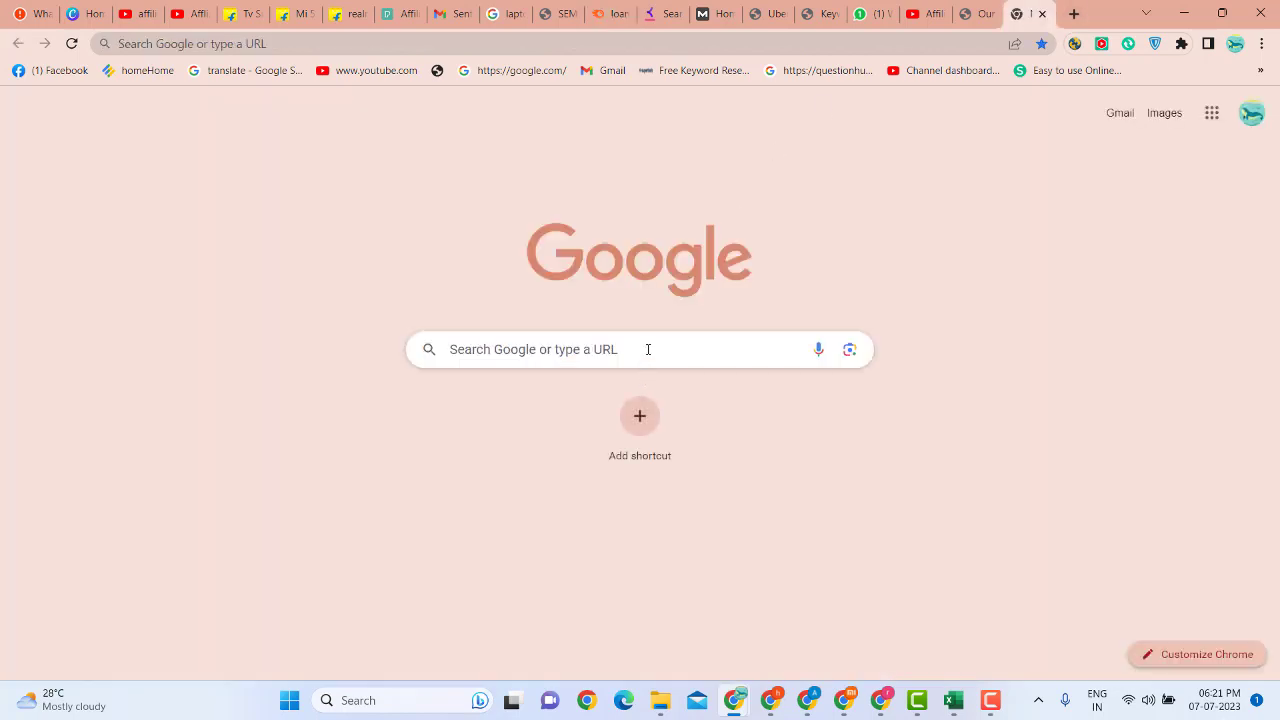
click(648, 349)
key(ctrl+v)
key(Return)
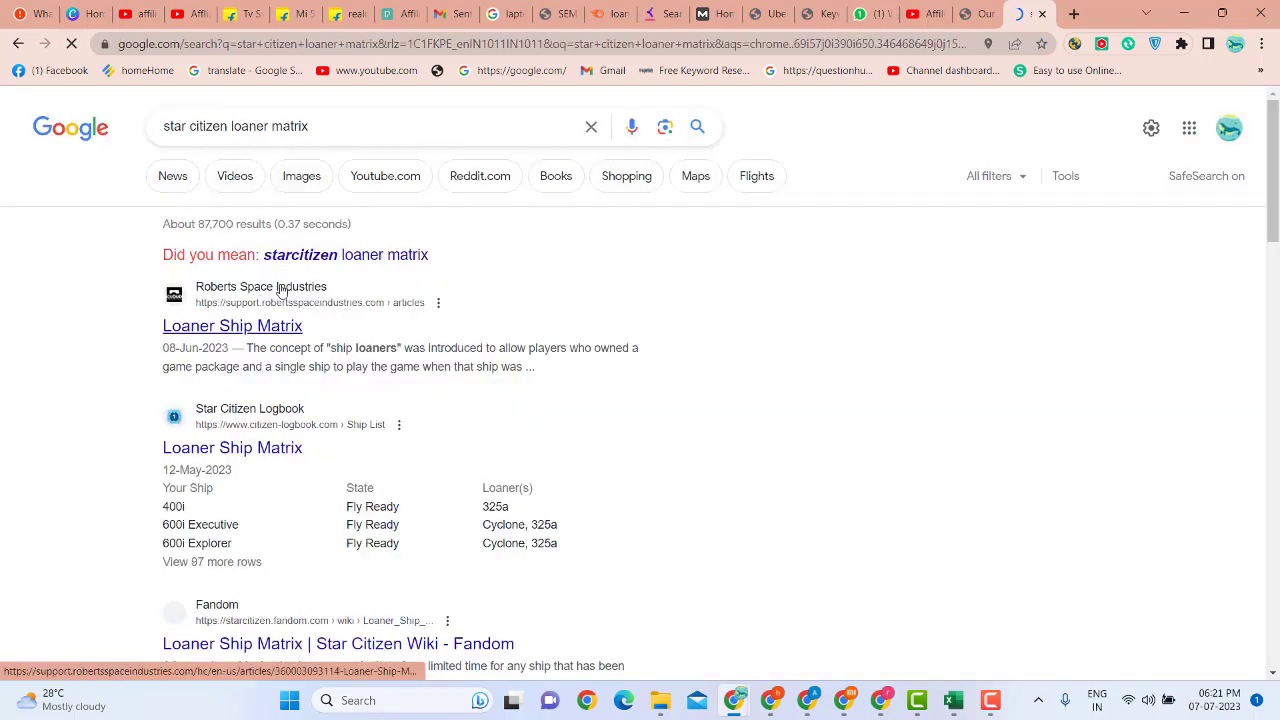
- Examine the Google results for "star citizen loaner matrix" through to the end of the second results page
scroll(408, 562, down, 20)
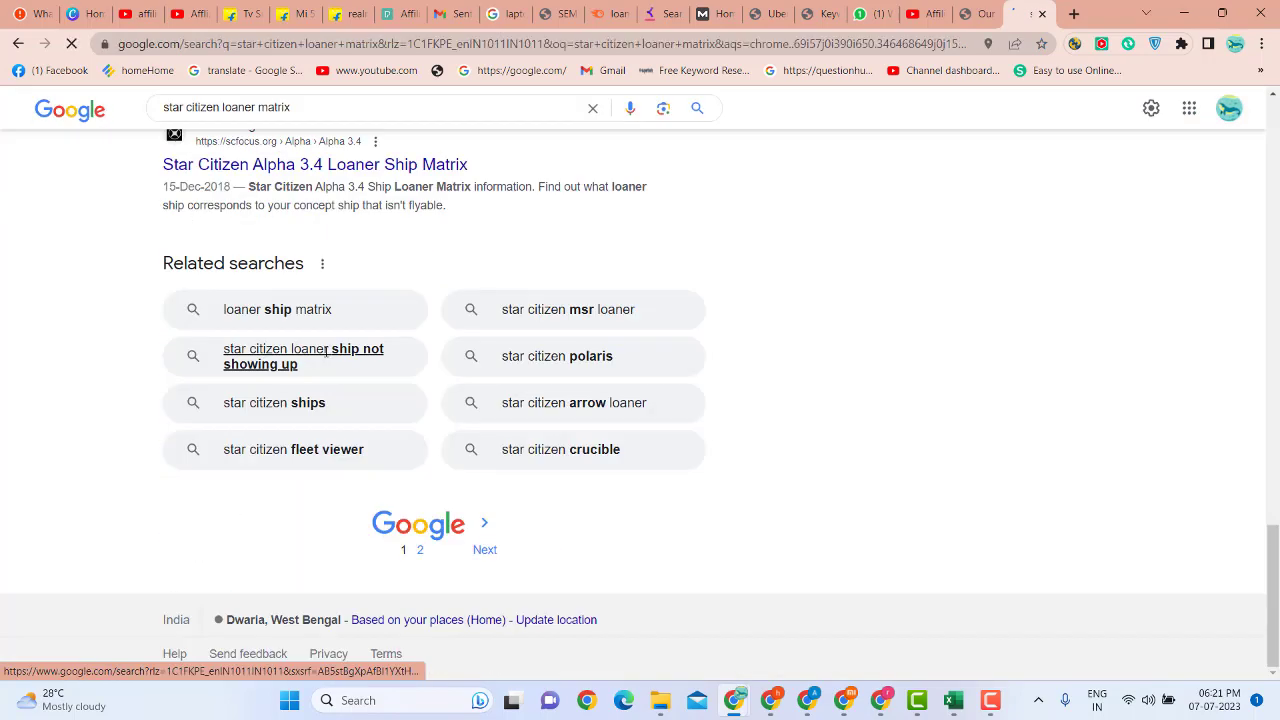
click(420, 551)
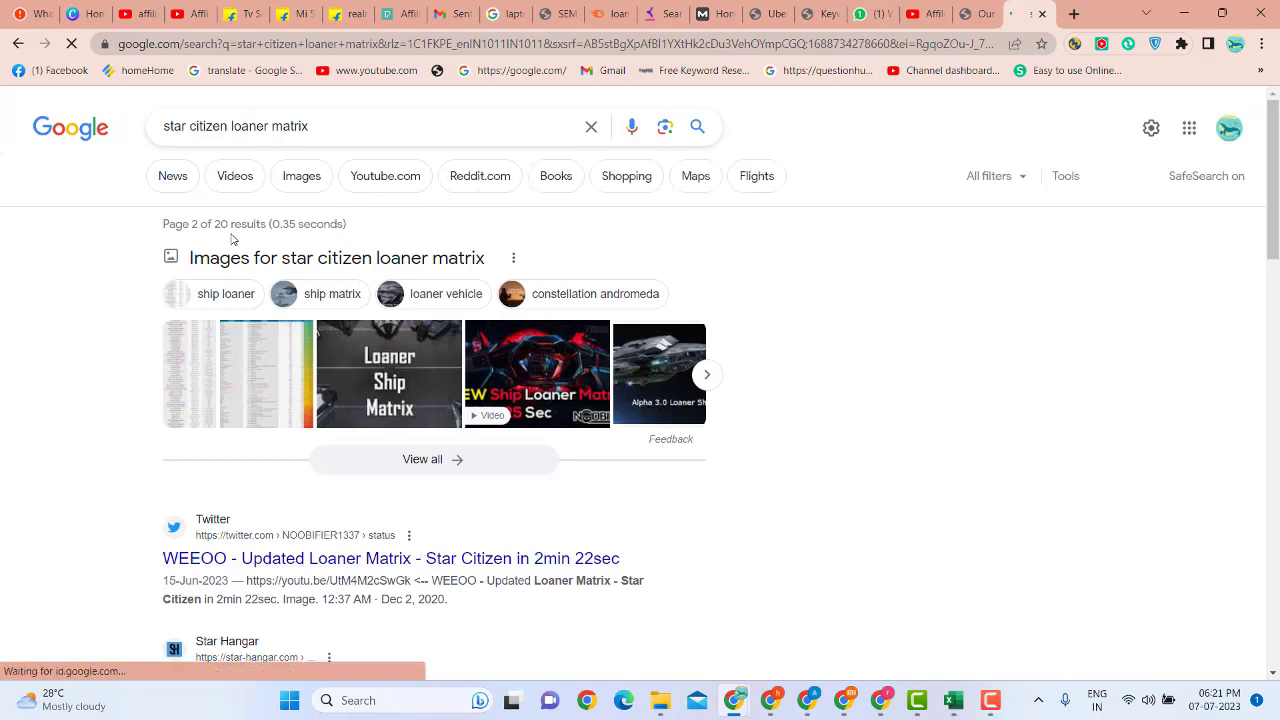
scroll(417, 521, down, 20)
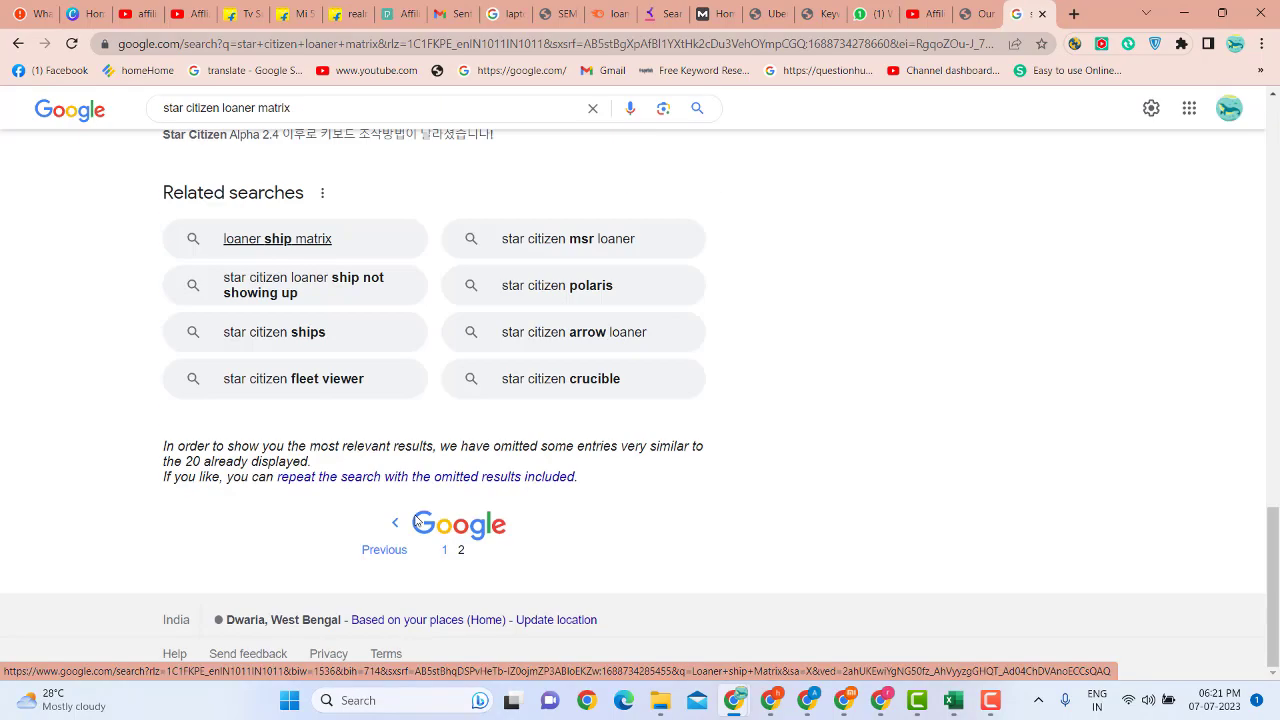
scroll(417, 521, up, 20)
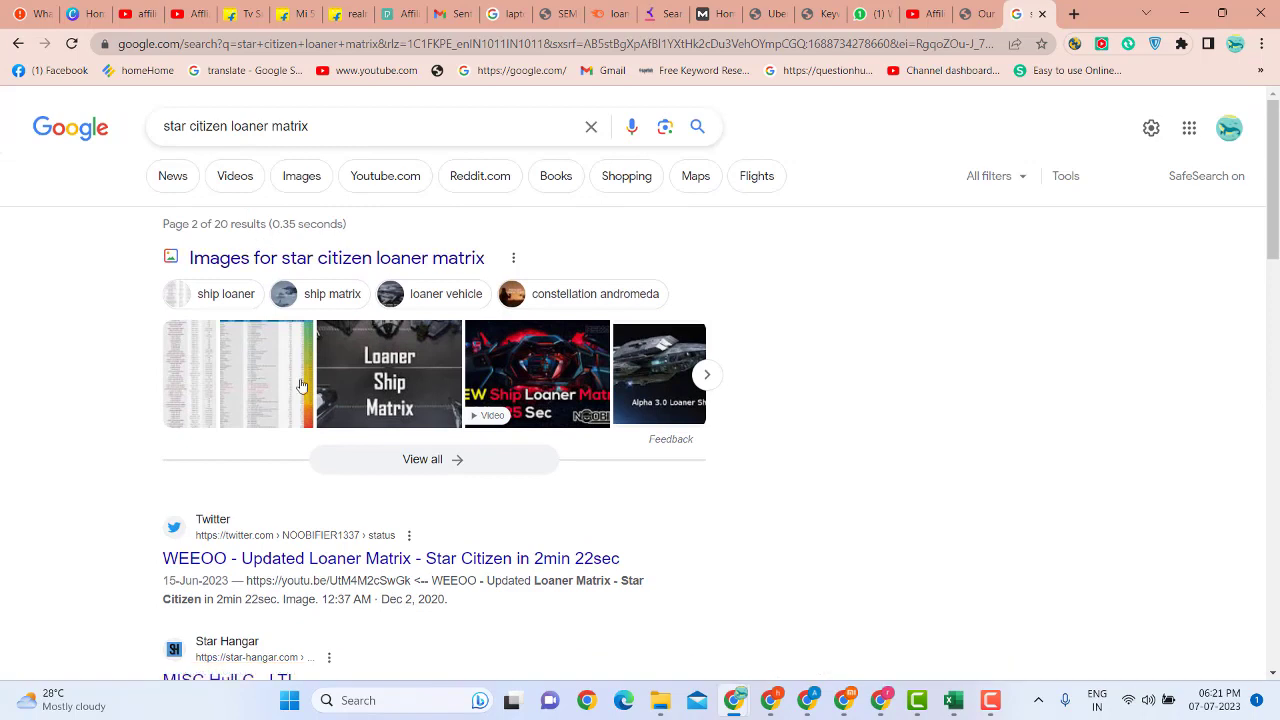
click(336, 122)
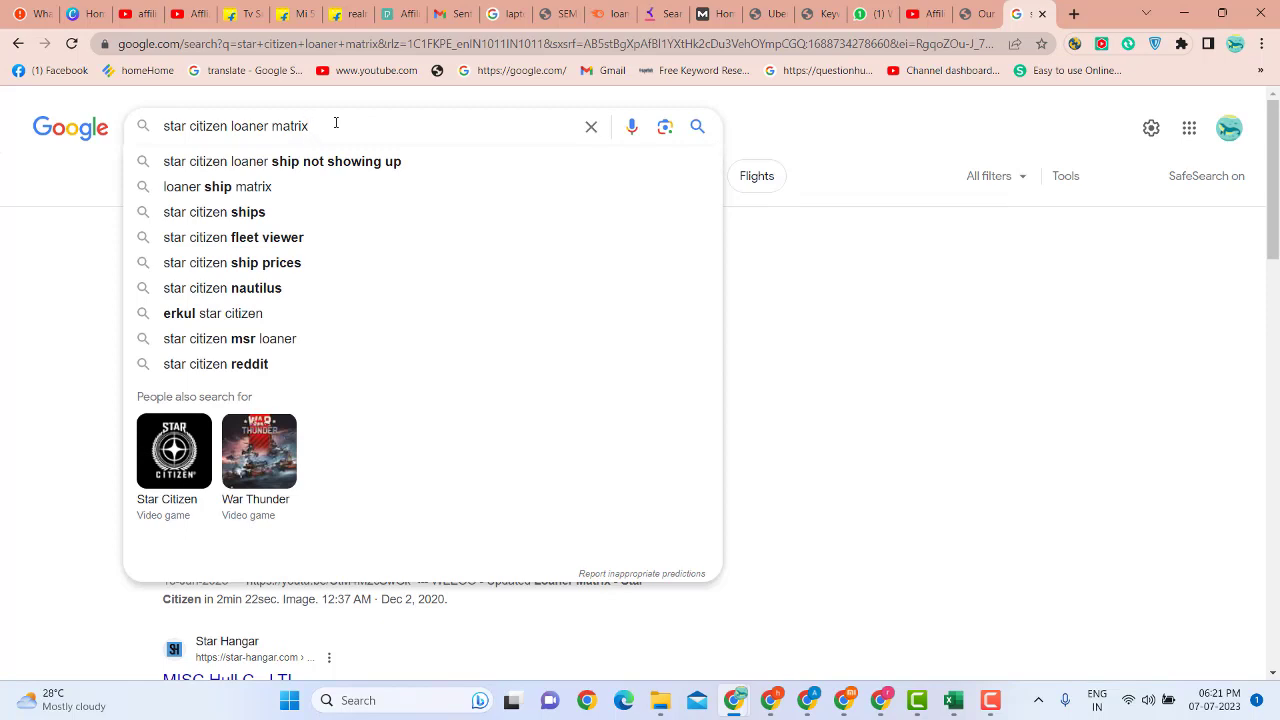
double_click(342, 128)
triple_click(342, 128)
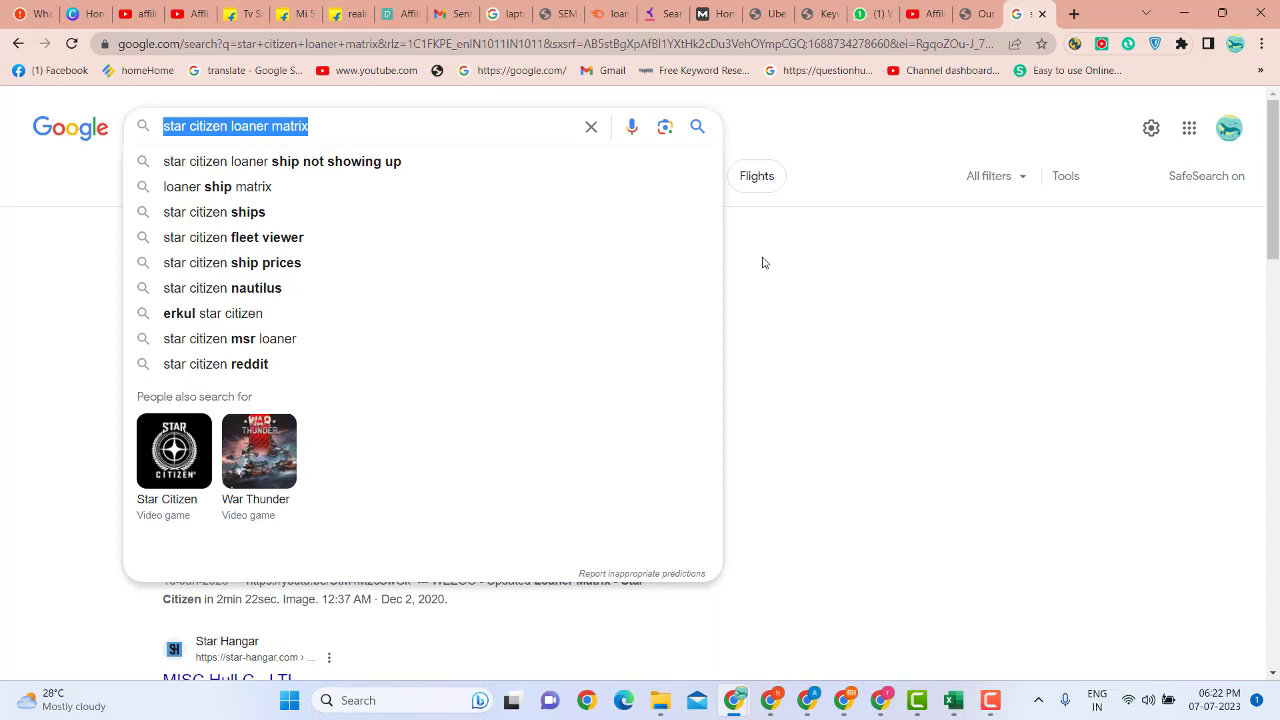
click(366, 124)
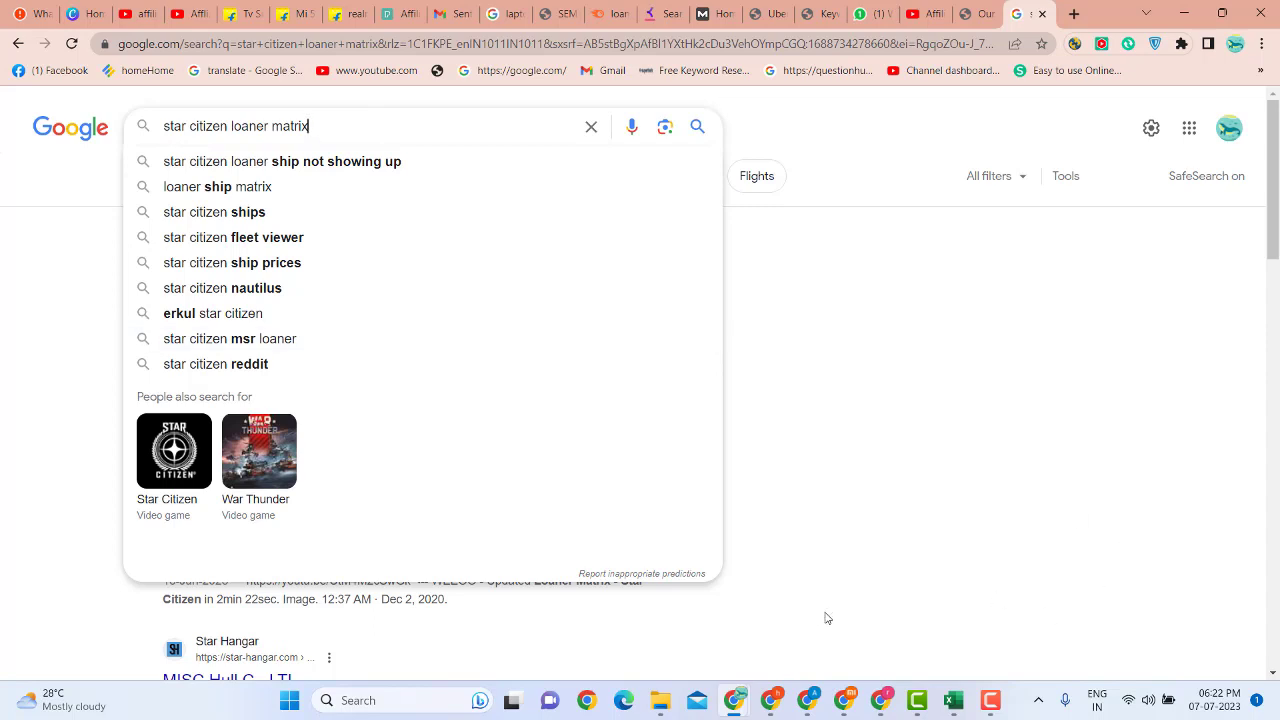
- Switch to the browser window with Google AdSense and reload its Home page to refresh the earnings figures
click(883, 697)
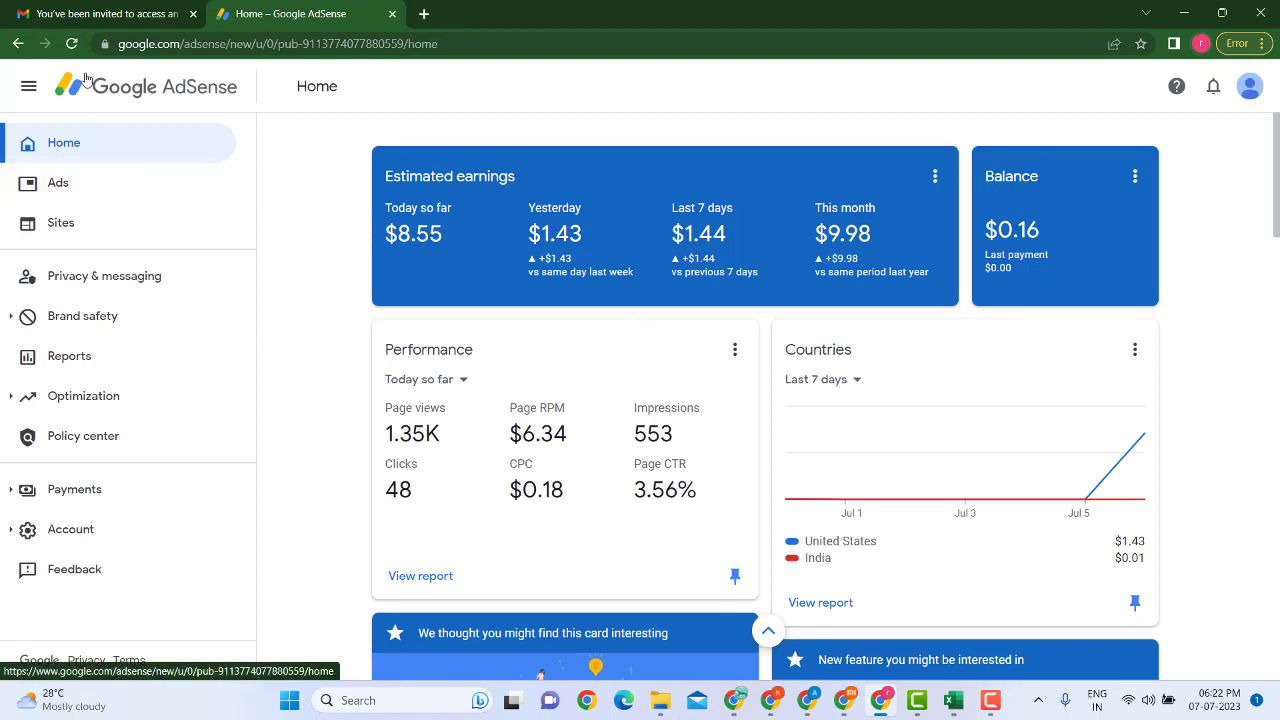
click(72, 43)
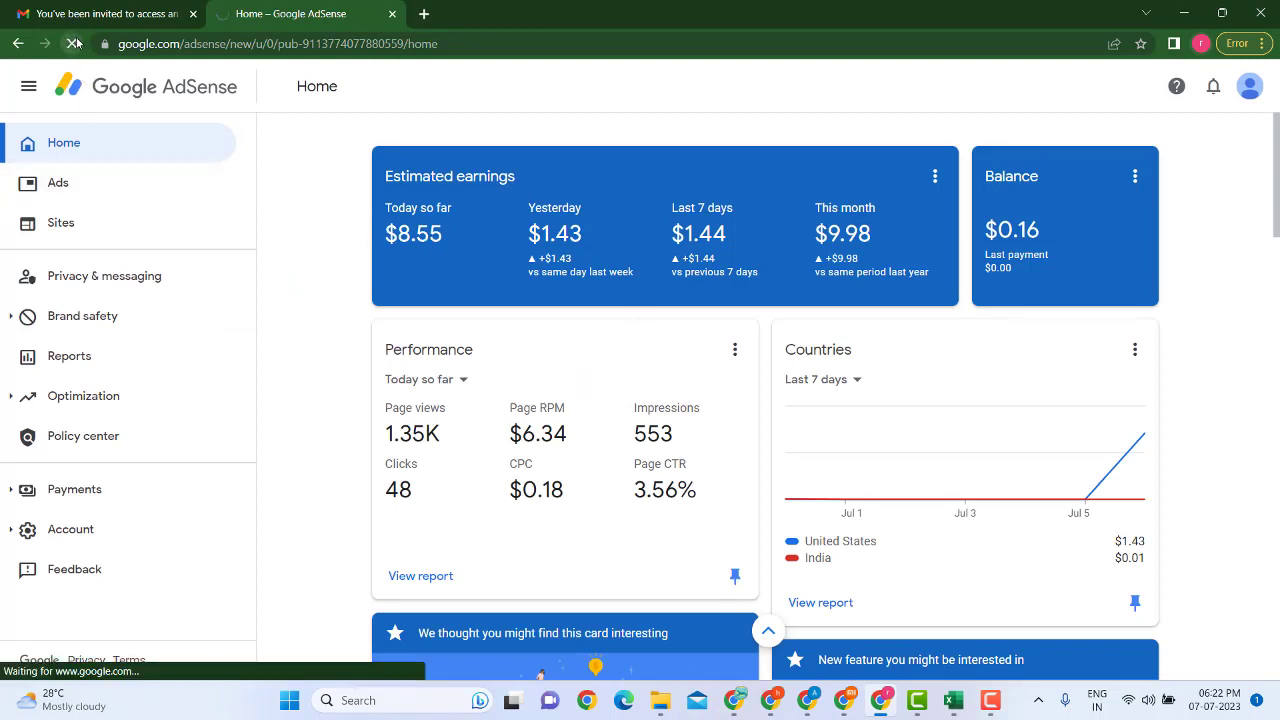